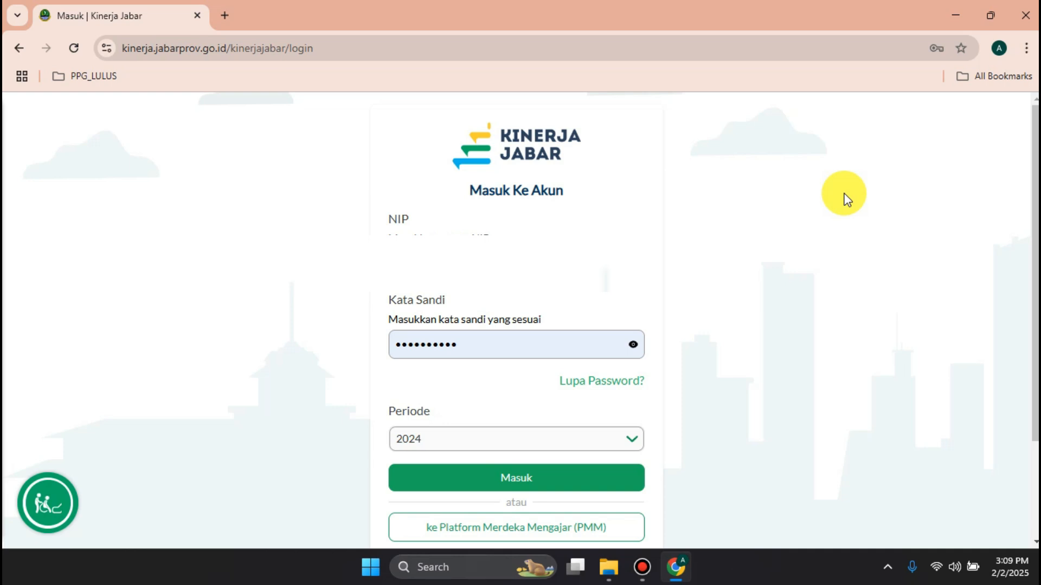
- Set the login period to 2025, sign in to the account and close the Timeline Kinerja news notice
left_click(448, 445)
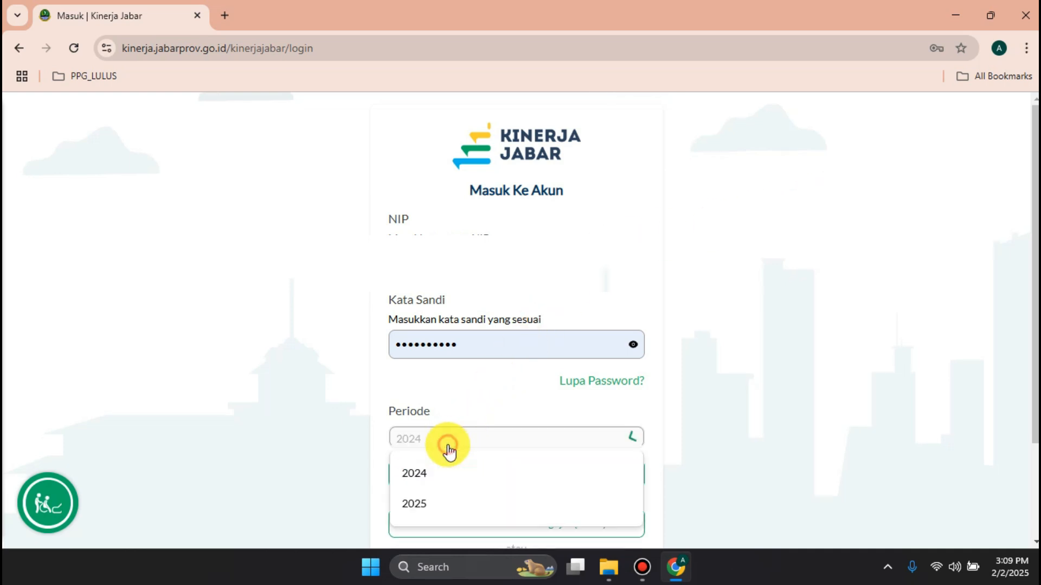
left_click(437, 504)
left_click(472, 440)
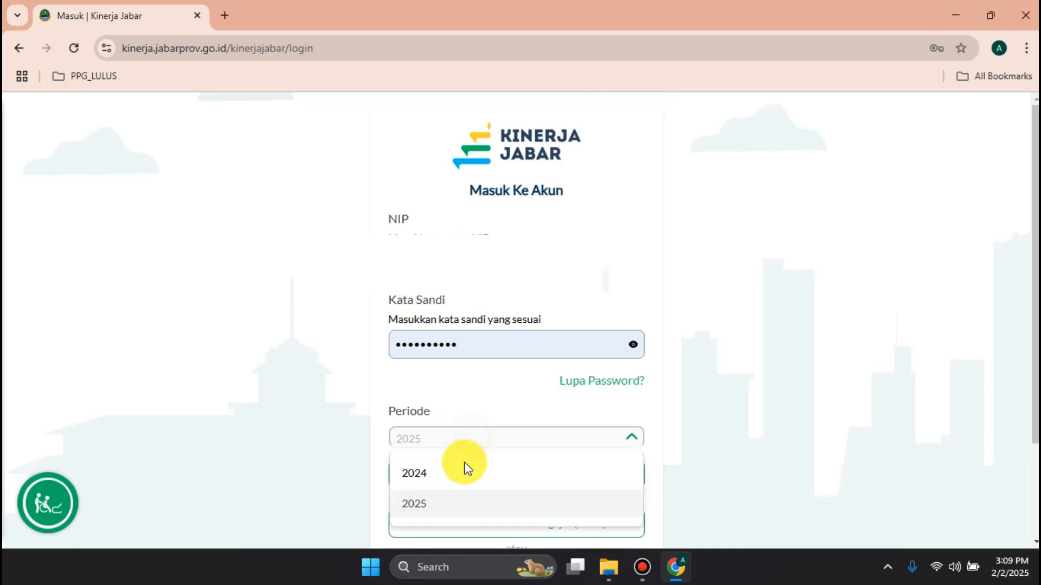
left_click(437, 504)
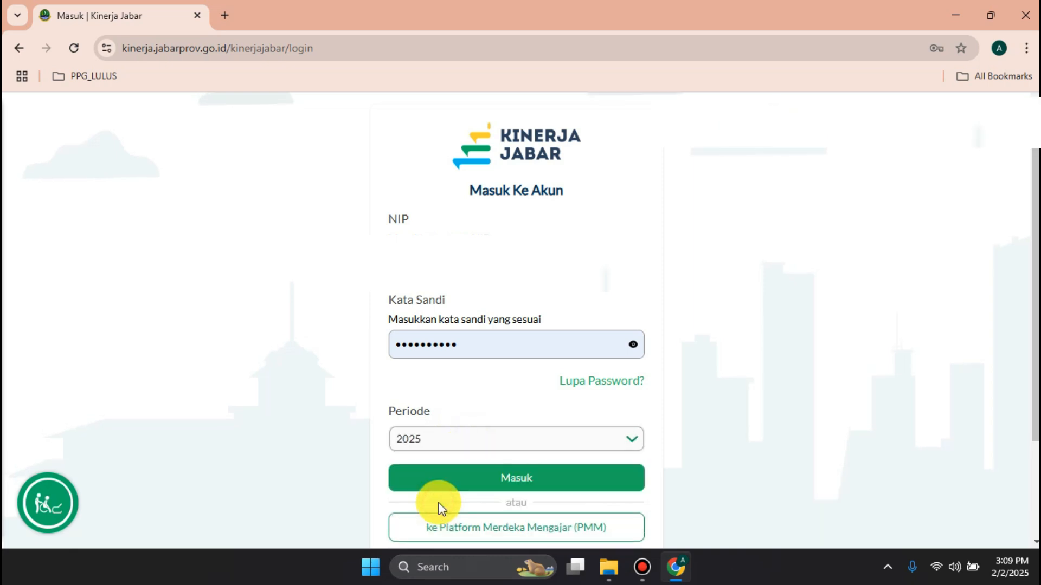
left_click(475, 483)
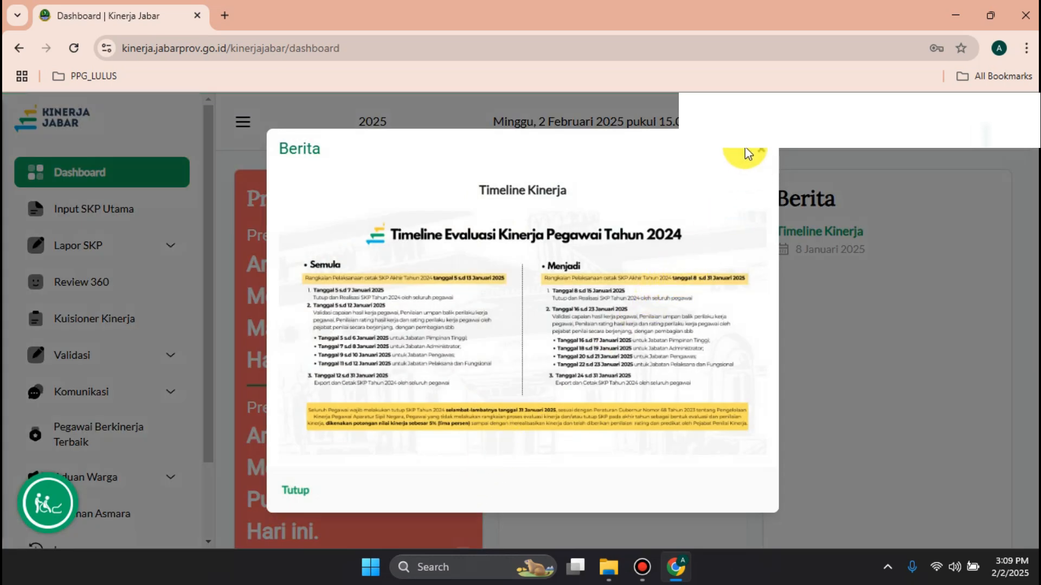
left_click(763, 152)
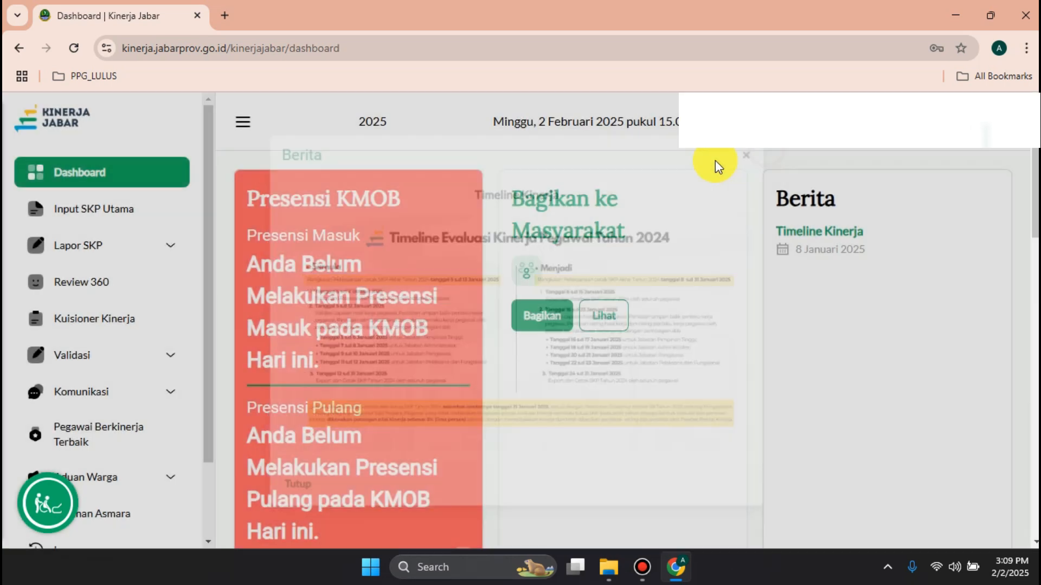
- Check the period year on the dashboard and on the IKI & Target Kinerja report under Lapor SKP
left_click_drag(395, 122, 352, 116)
left_click(396, 127)
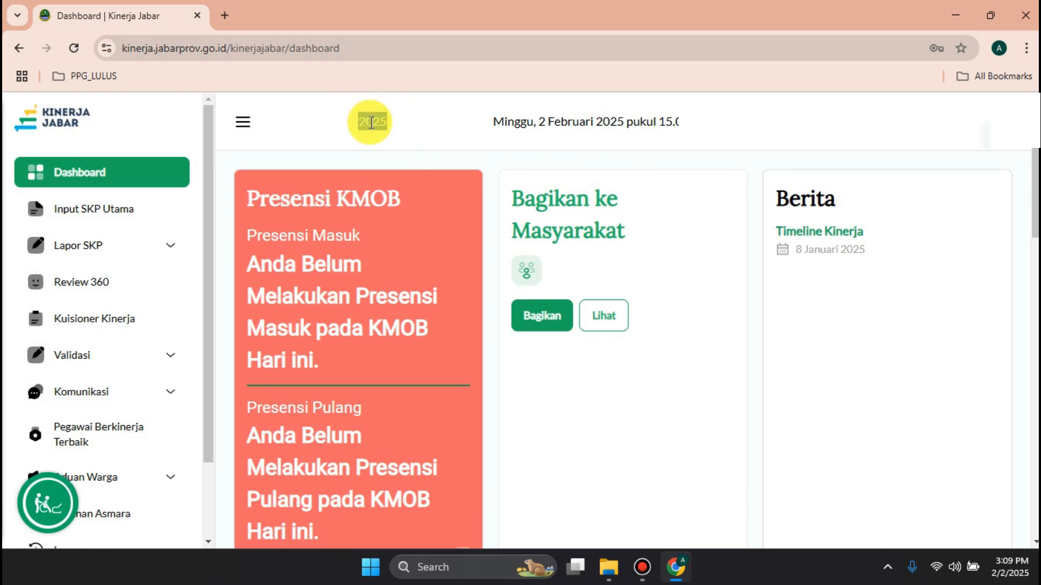
left_click(382, 124)
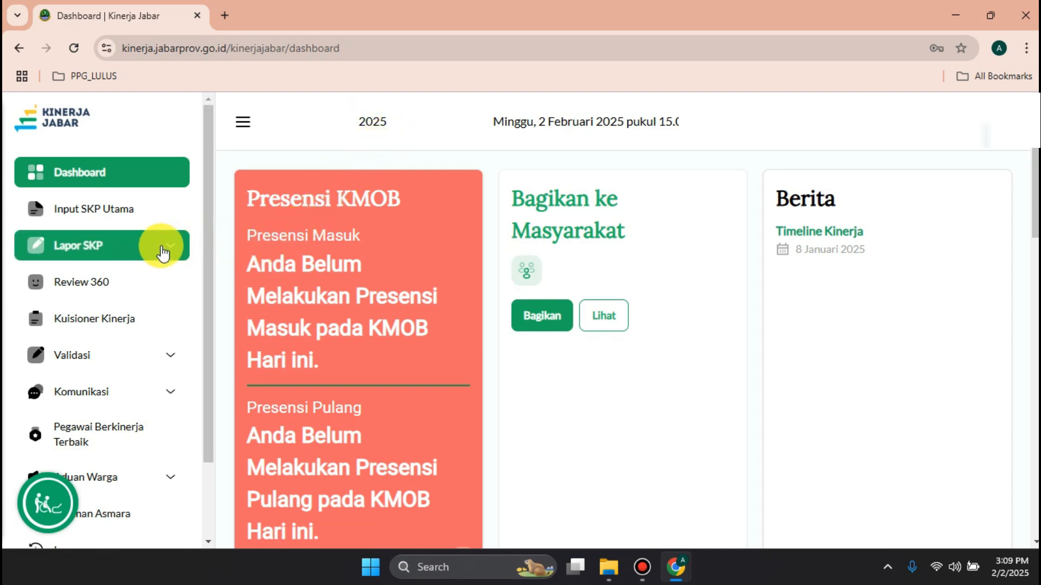
left_click(163, 248)
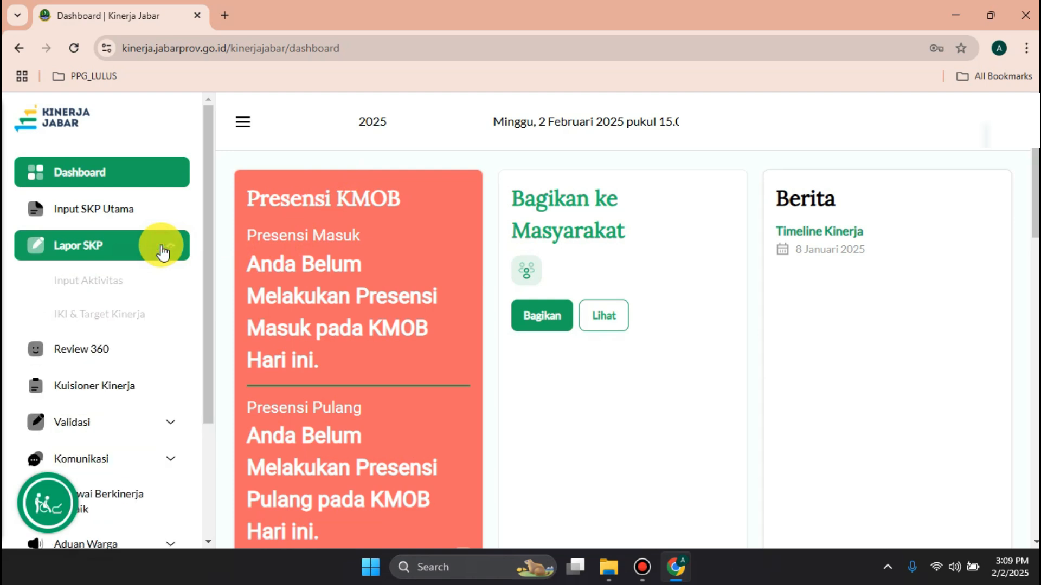
left_click(112, 312)
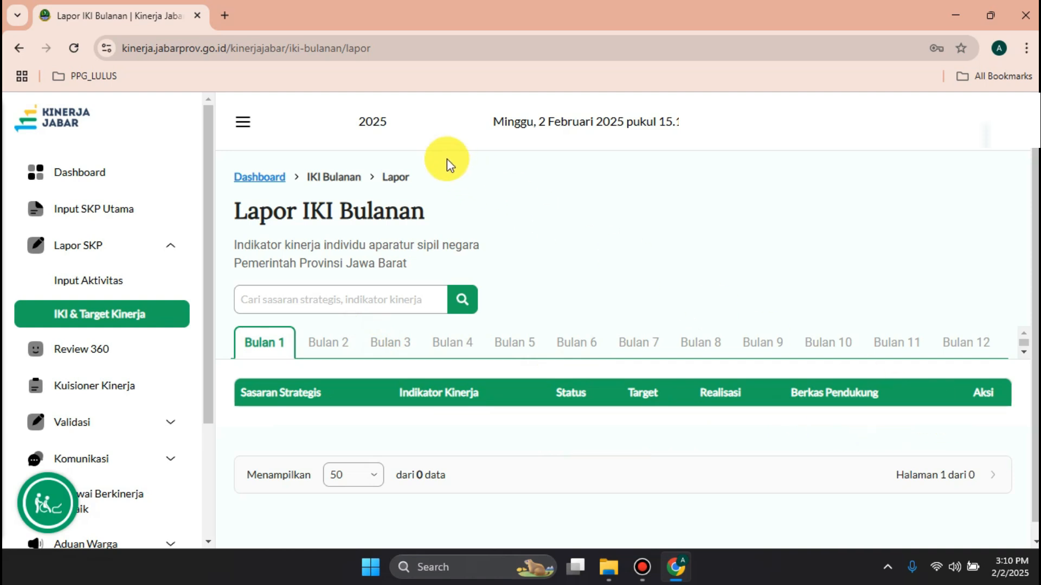
left_click_drag(360, 121, 397, 139)
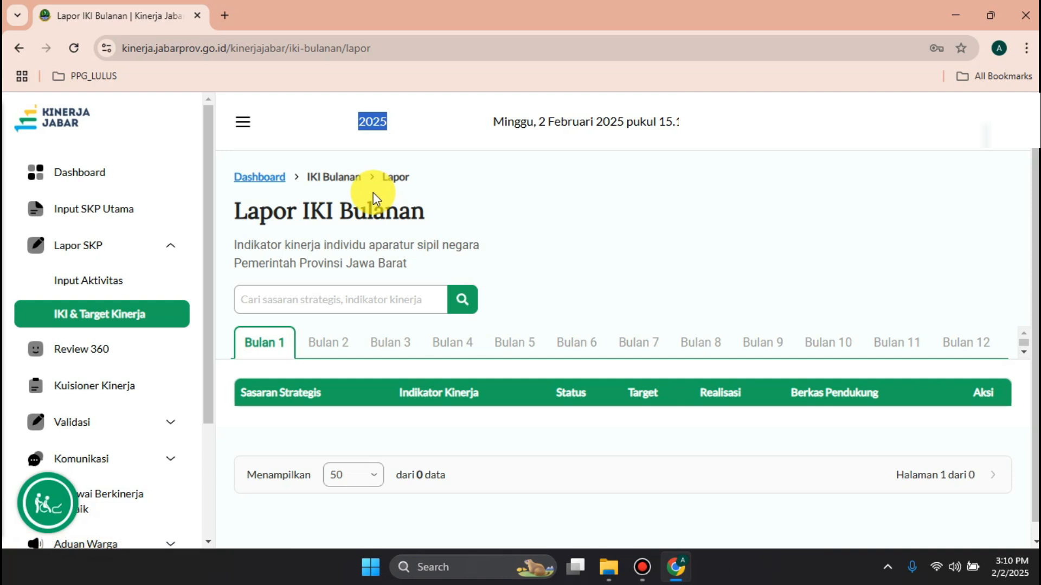
- Open Input SKP Utama, allow the site location access while visiting and dismiss the system location notice
left_click(125, 215)
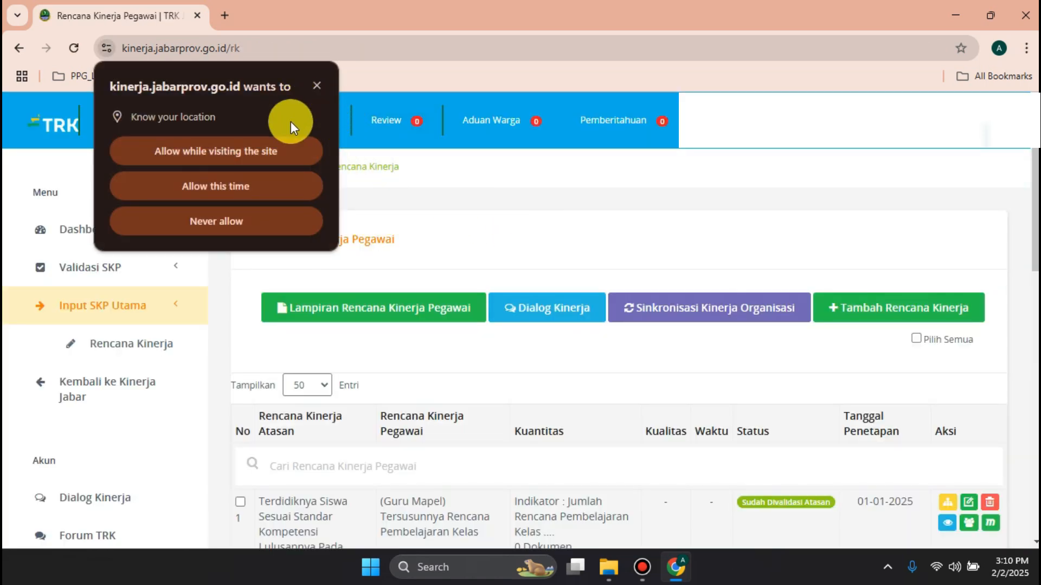
left_click(256, 157)
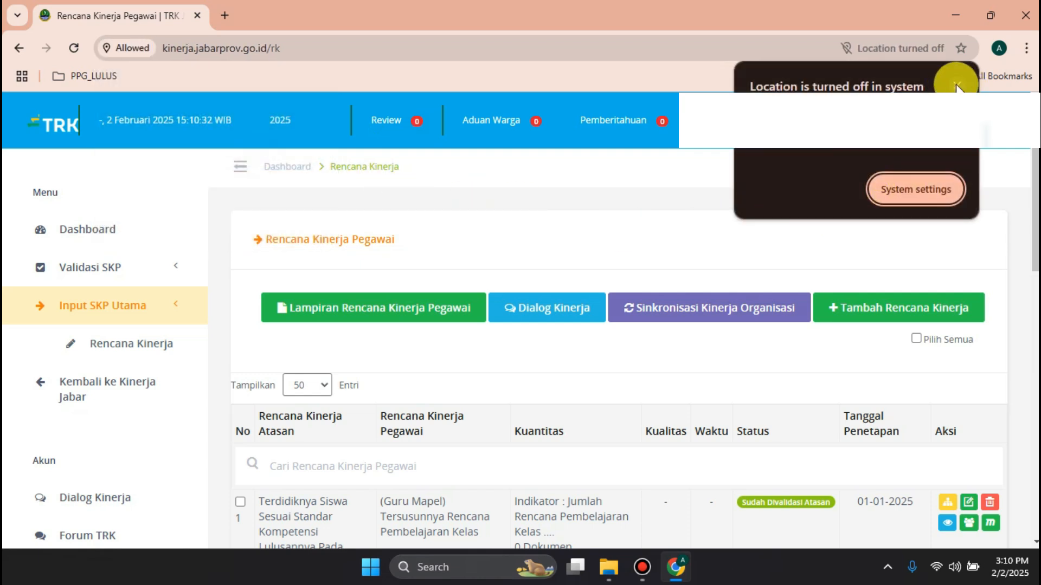
left_click(958, 86)
- Examine all the Rencana Kinerja Pegawai entries in the list, including their indicators and validation status
scroll(591, 332, "down", 3)
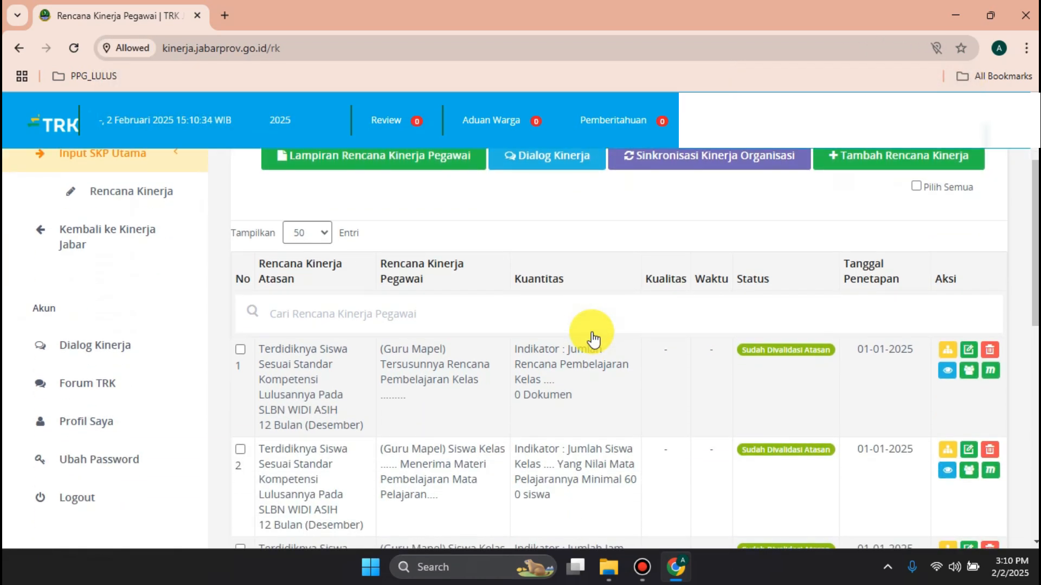
scroll(460, 314, "up", 1)
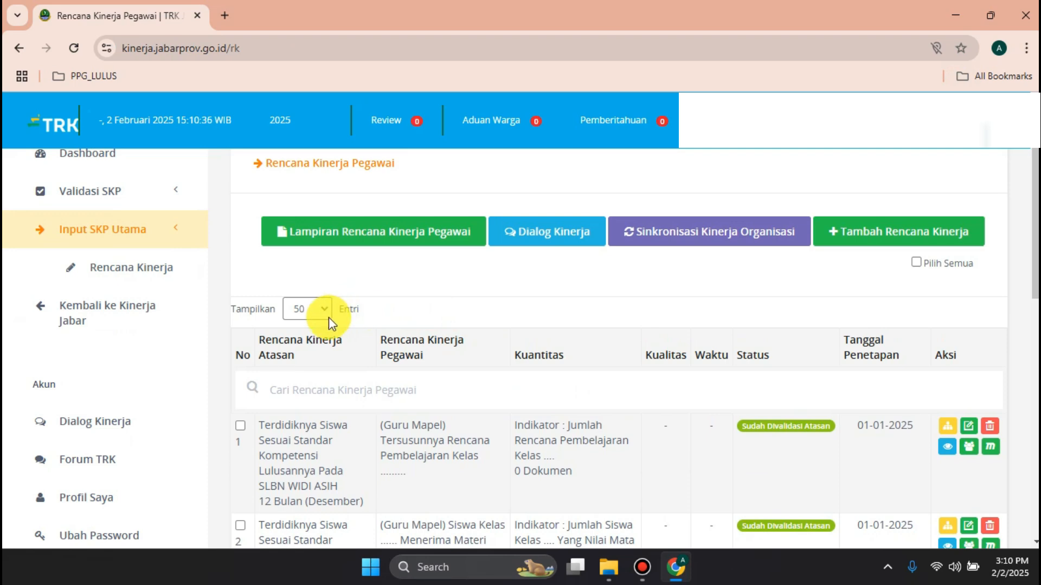
scroll(499, 374, "down", 10)
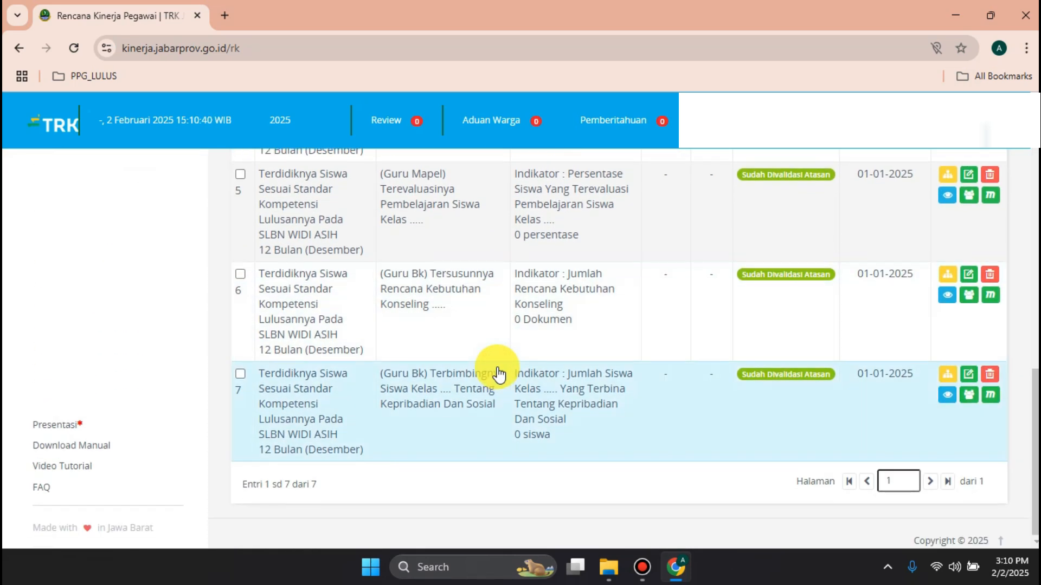
scroll(498, 374, "up", 10)
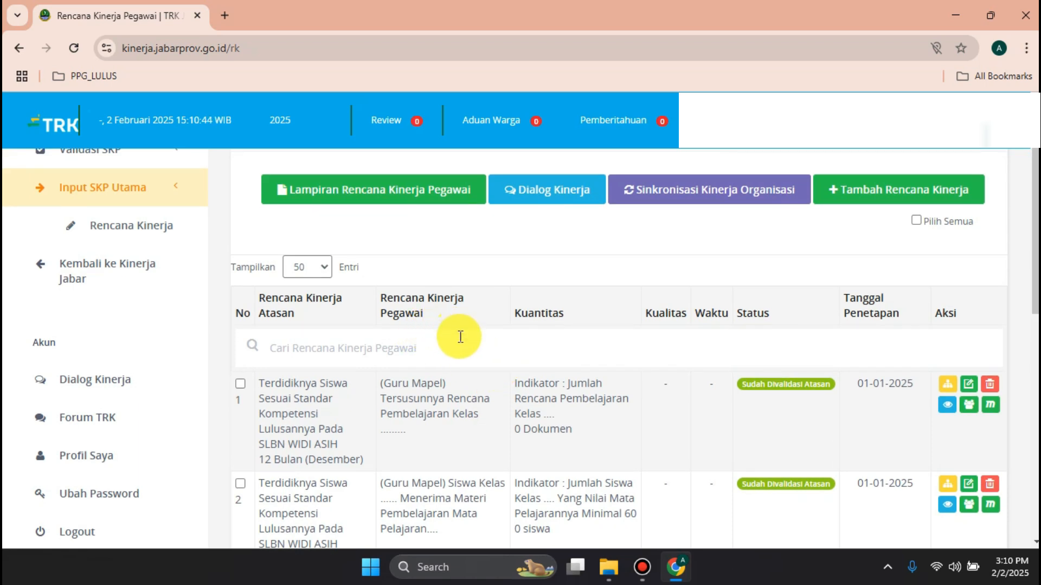
scroll(446, 380, "up", 2)
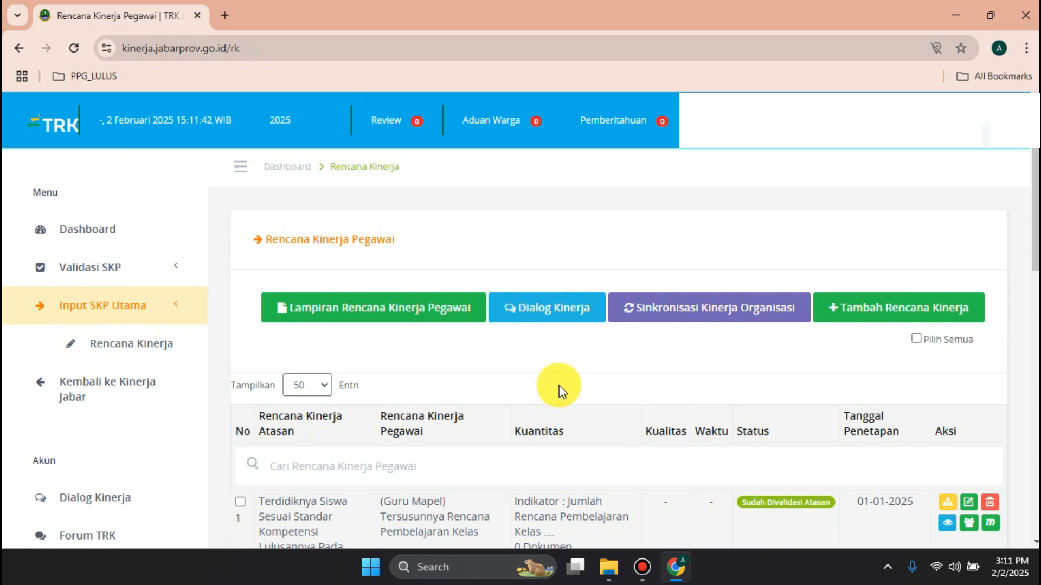
scroll(606, 385, "down", 8)
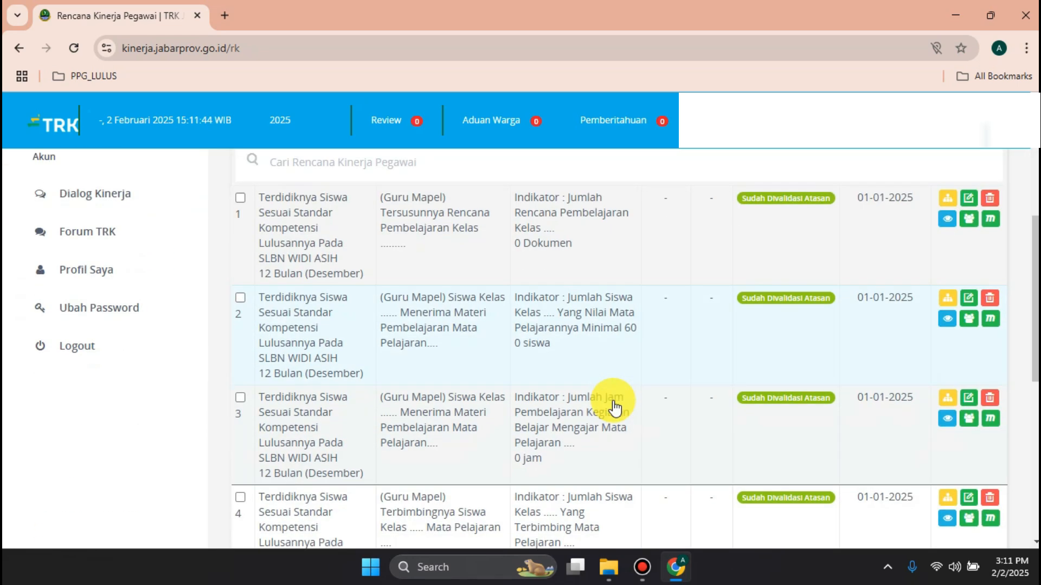
scroll(614, 408, "up", 7)
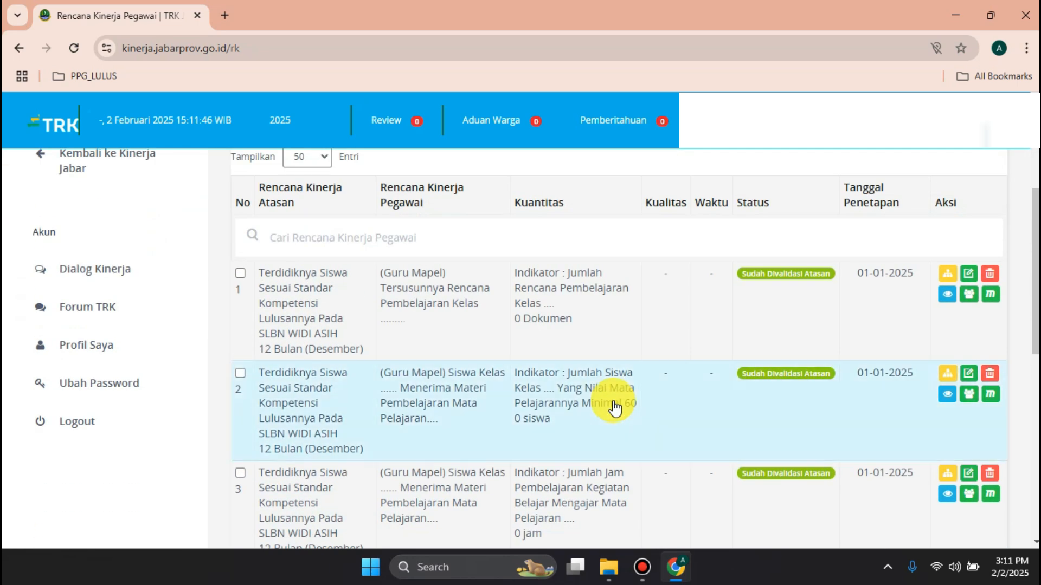
scroll(616, 404, "up", 2)
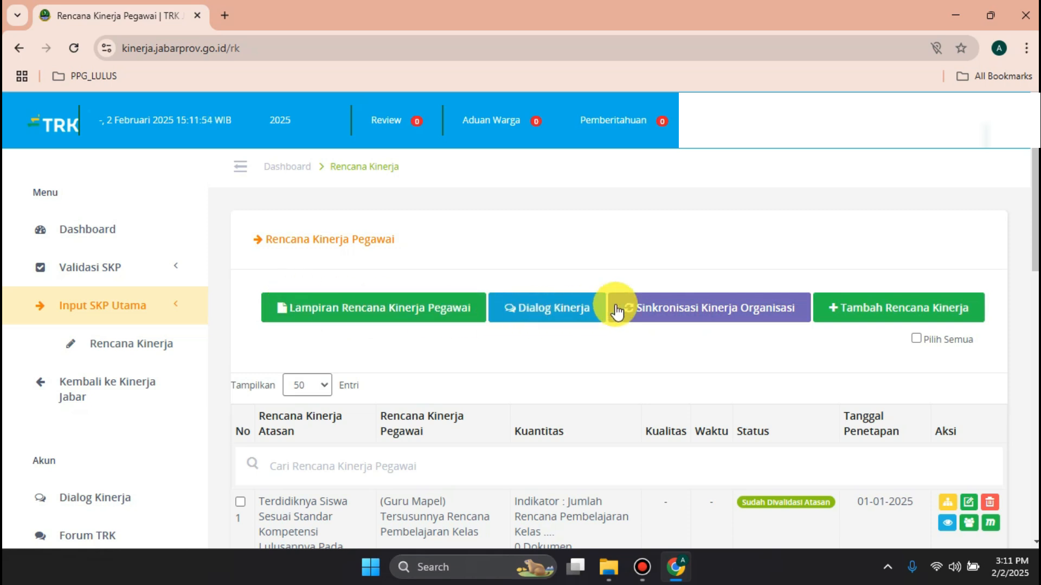
- Synchronise the organisation's performance data and review the Rencana Kinerja Pegawai entries
left_click(725, 317)
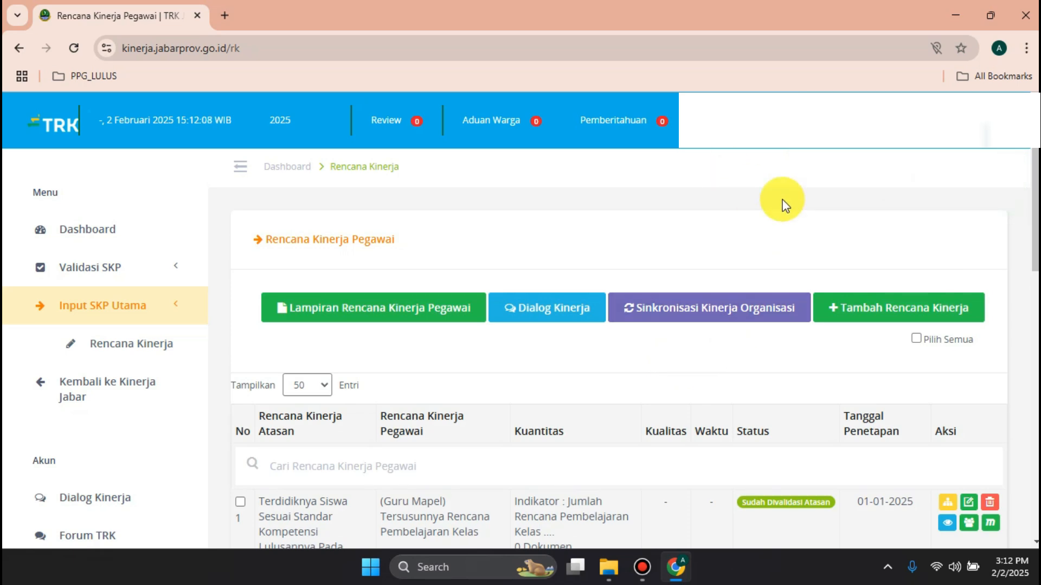
scroll(781, 247, "down", 5)
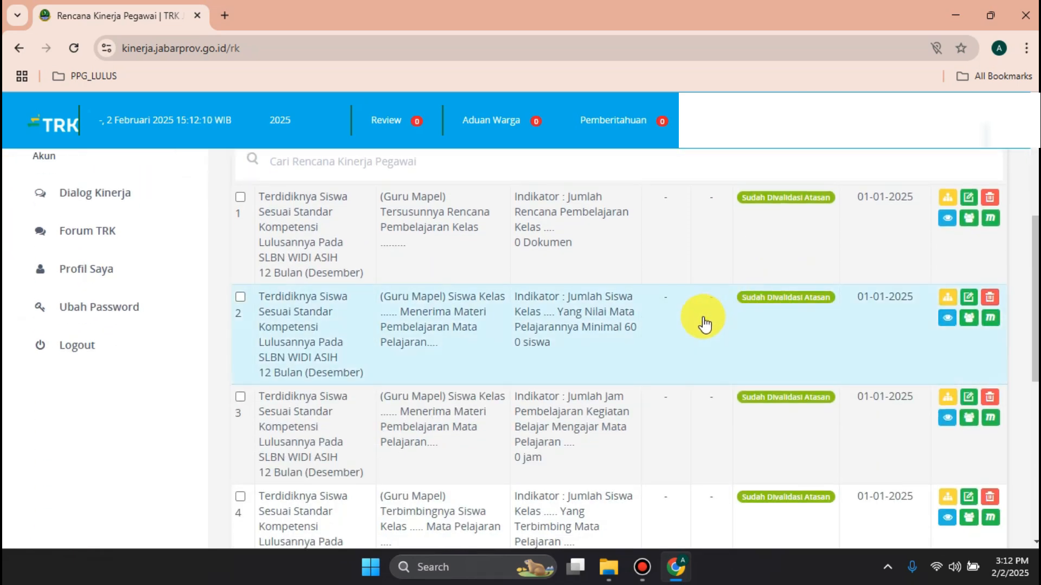
scroll(702, 319, "down", 5)
scroll(703, 320, "down", 2)
scroll(703, 320, "up", 10)
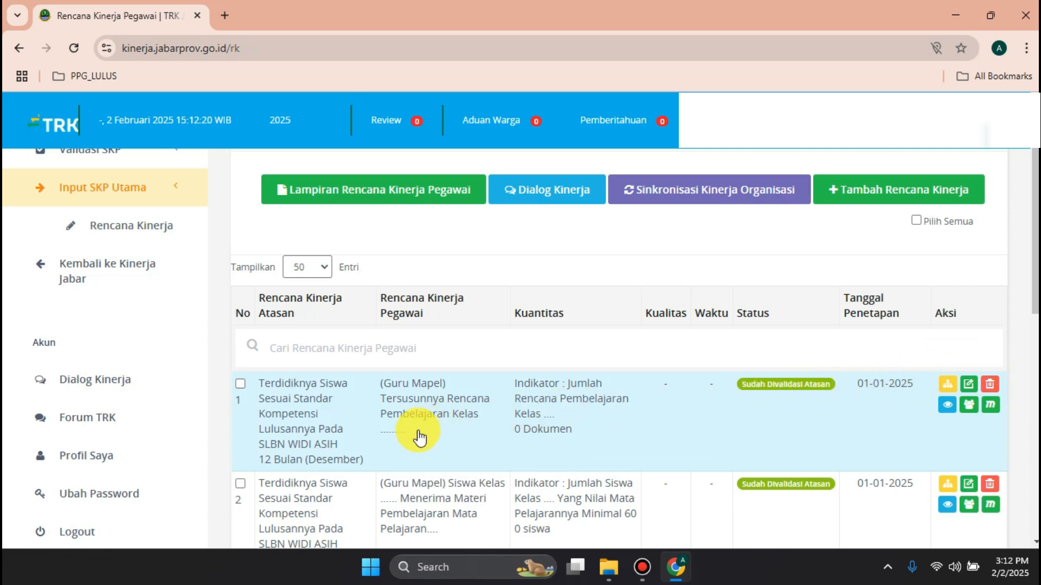
scroll(412, 436, "down", 1)
scroll(488, 425, "up", 1)
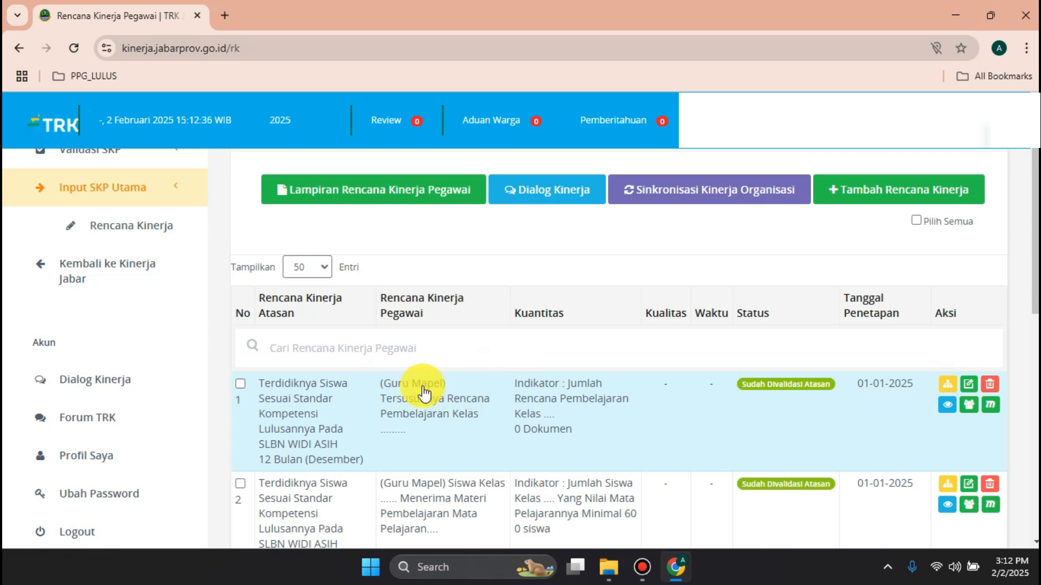
- Delete the "(Guru Bk) Tersusunnya Rencana Kebutuhan Konseling" performance plan and confirm its removal
scroll(441, 411, "down", 5)
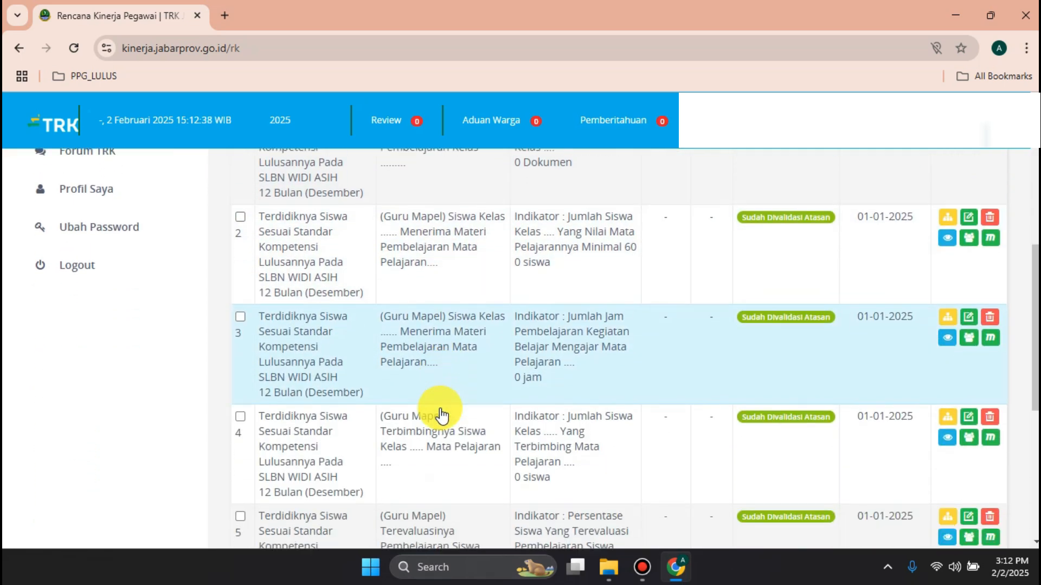
scroll(441, 414, "down", 5)
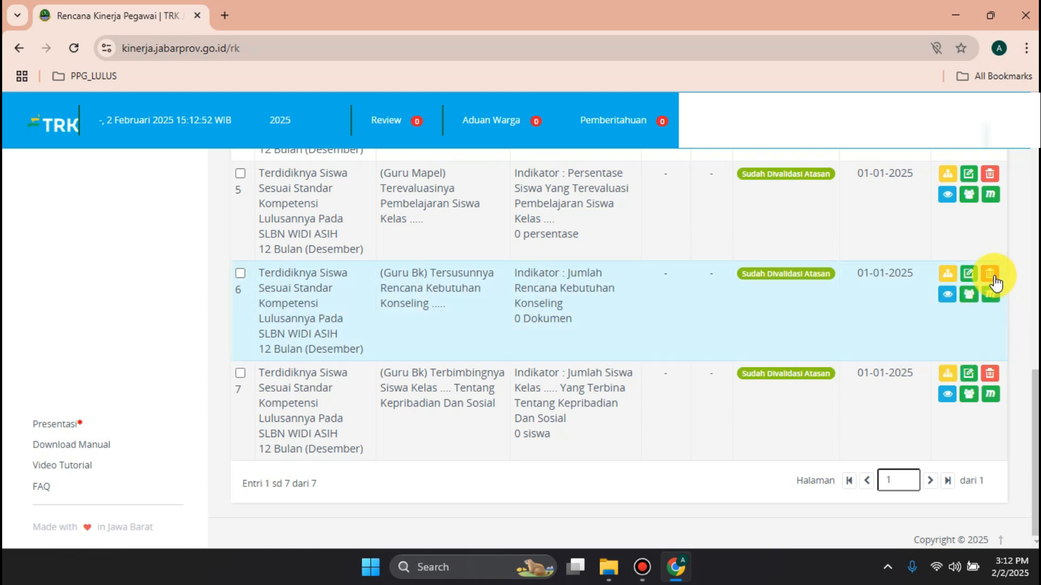
left_click(992, 280)
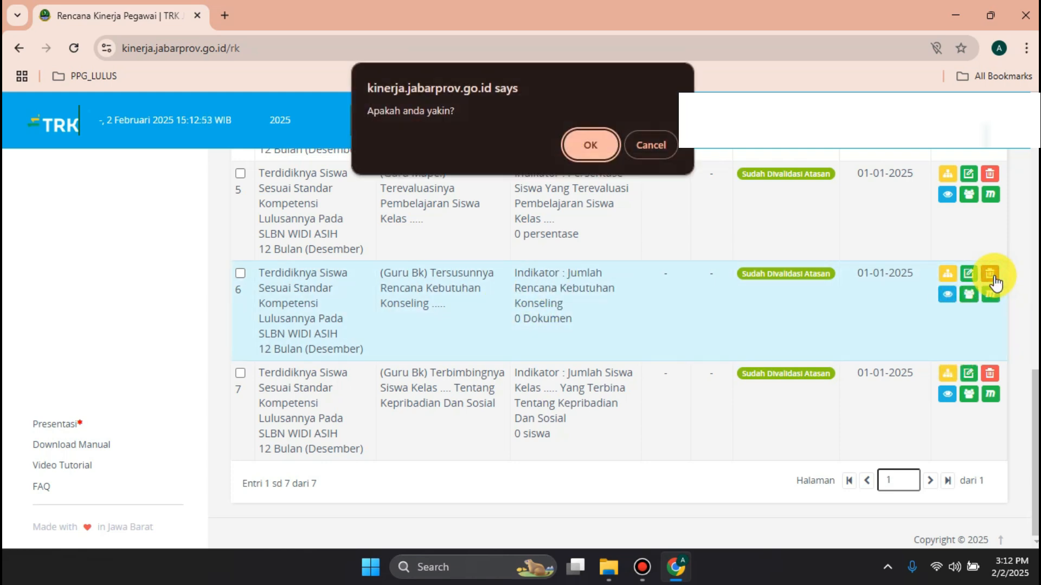
left_click(592, 146)
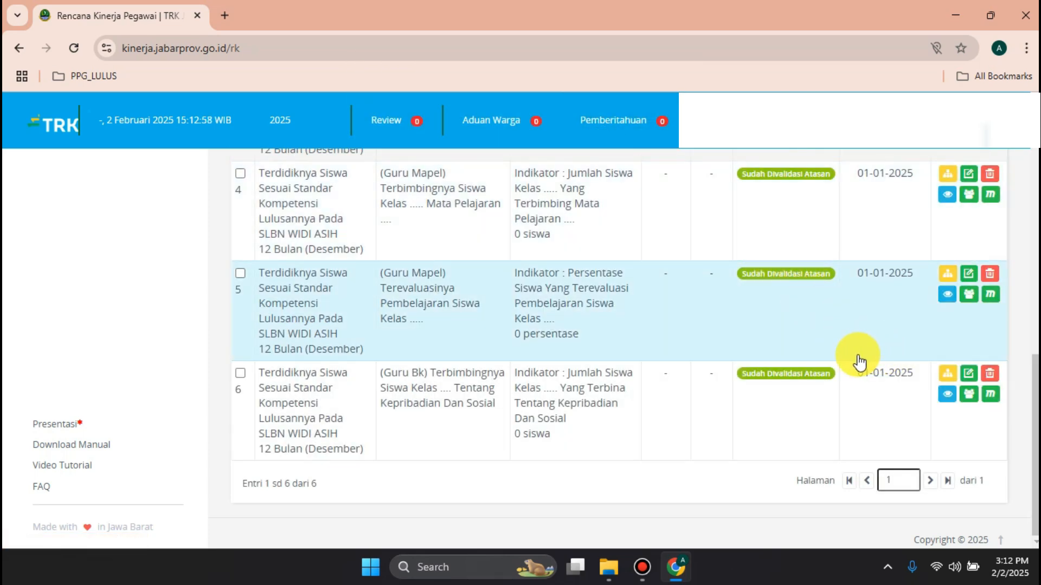
- Delete the "(Guru Bk) Terbimbingnya Siswa Kelas .... Tentang Kepribadian Dan Sosial" performance plan and confirm its removal
scroll(858, 362, "up", 4)
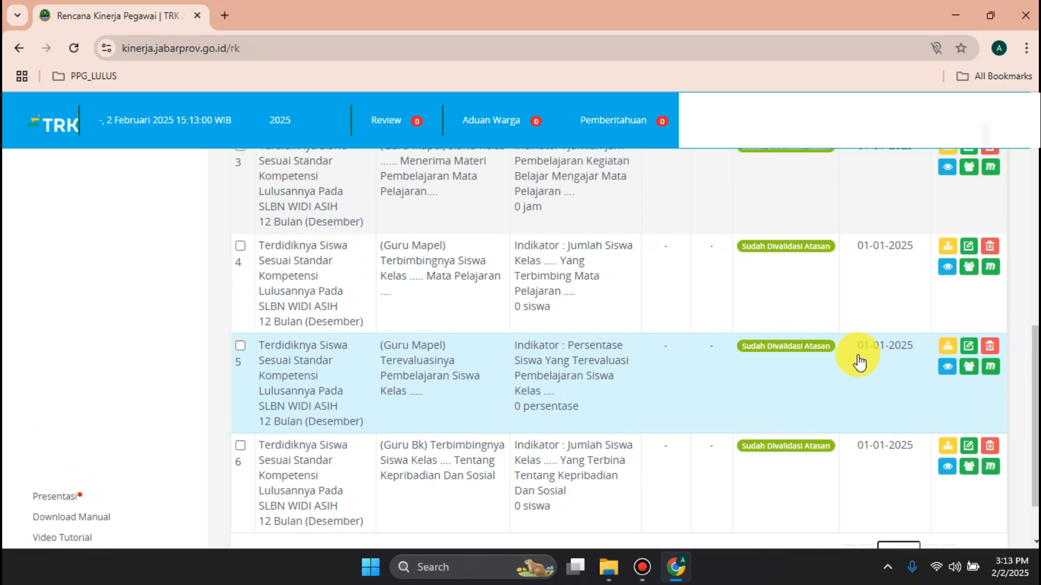
scroll(863, 359, "up", 1)
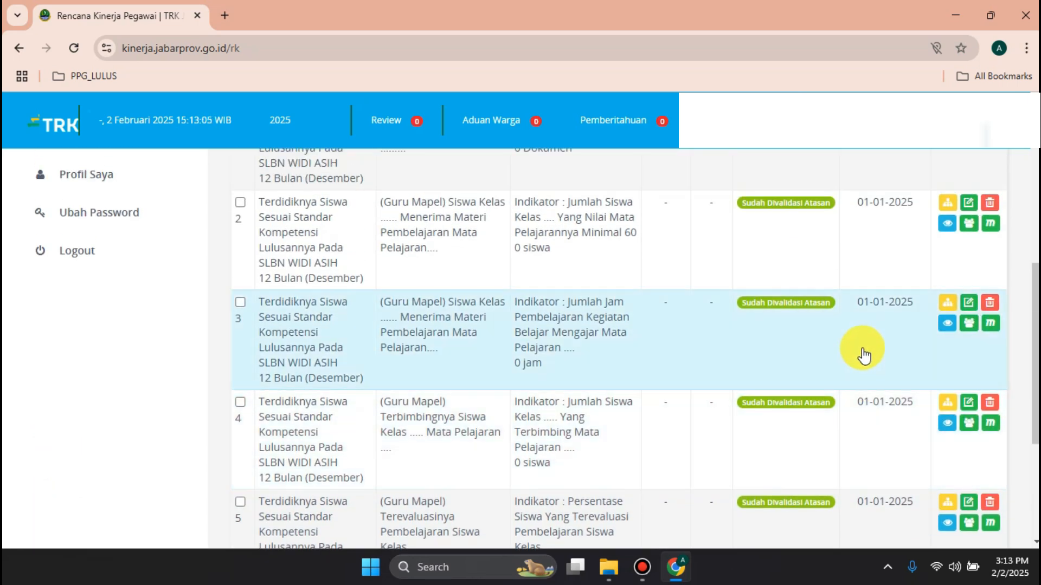
scroll(863, 355, "up", 3)
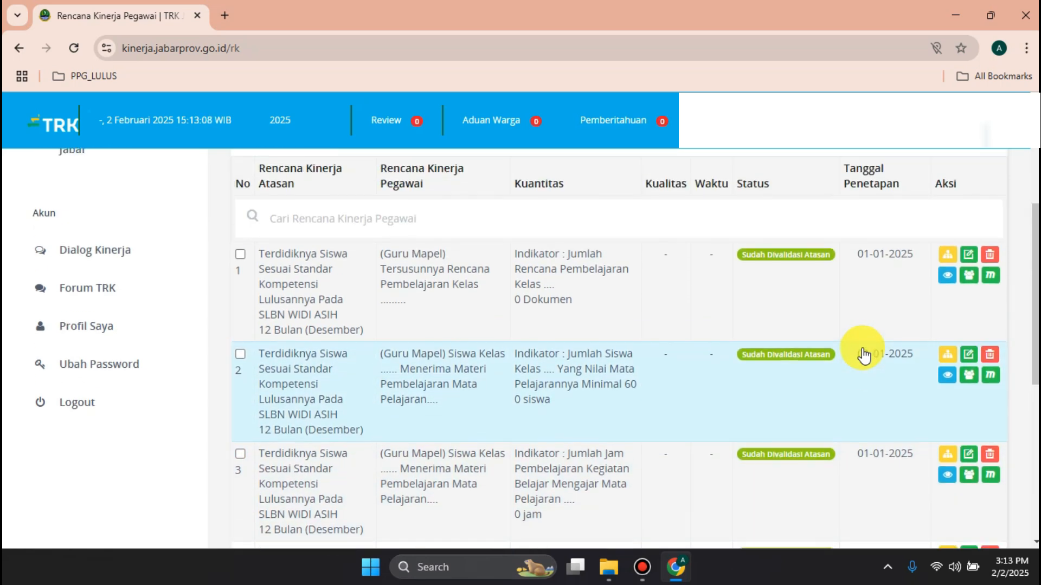
scroll(863, 355, "down", 5)
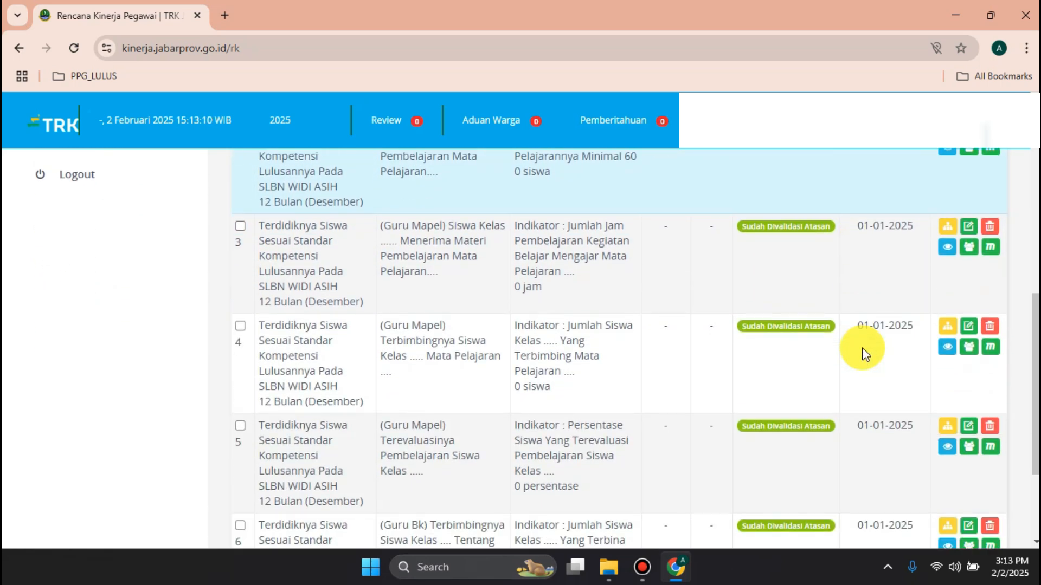
scroll(863, 355, "down", 2)
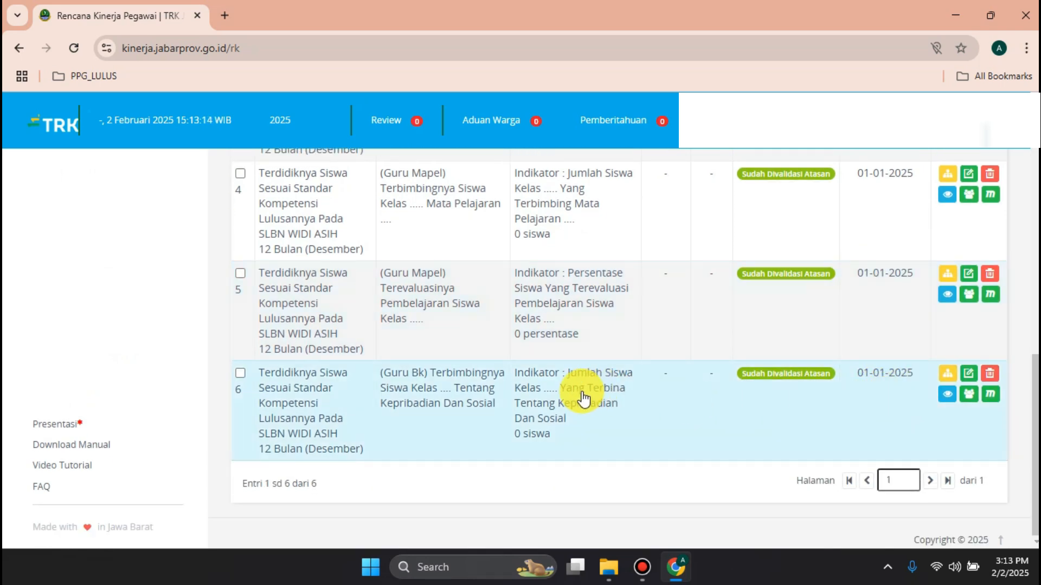
left_click(990, 373)
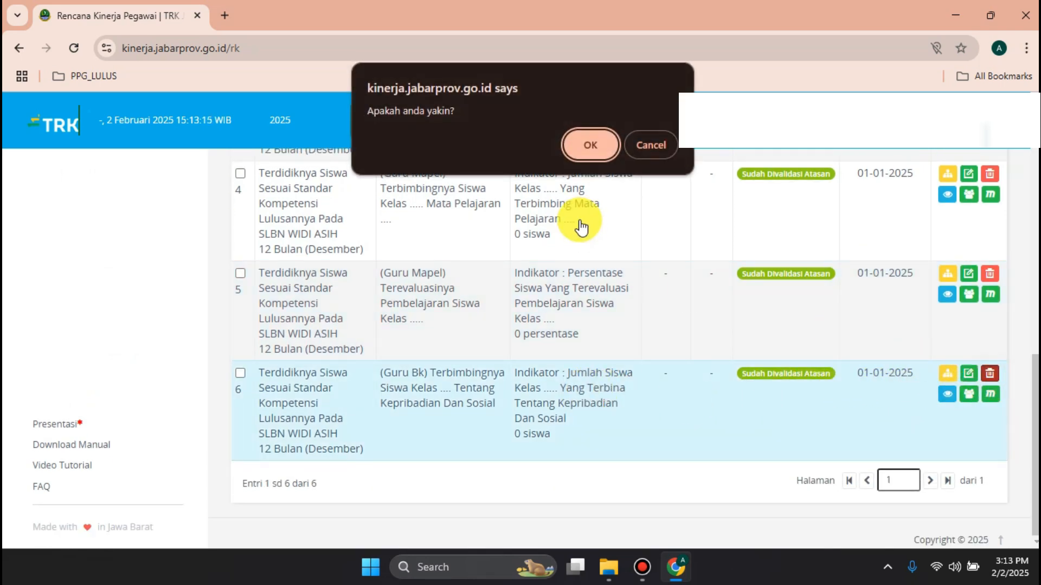
left_click(601, 147)
scroll(668, 317, "up", 3)
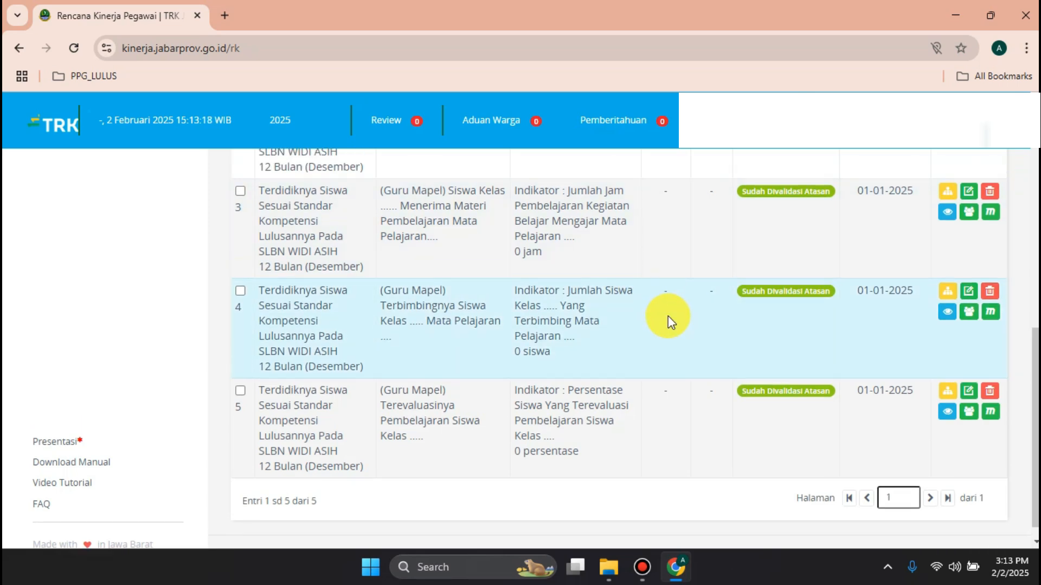
- Open the first performance plan for editing and reword its Rencana Kinerja to "Tersusunnya Rencana Pembelajaran Kelas SDLB 2 Q"
scroll(670, 324, "up", 5)
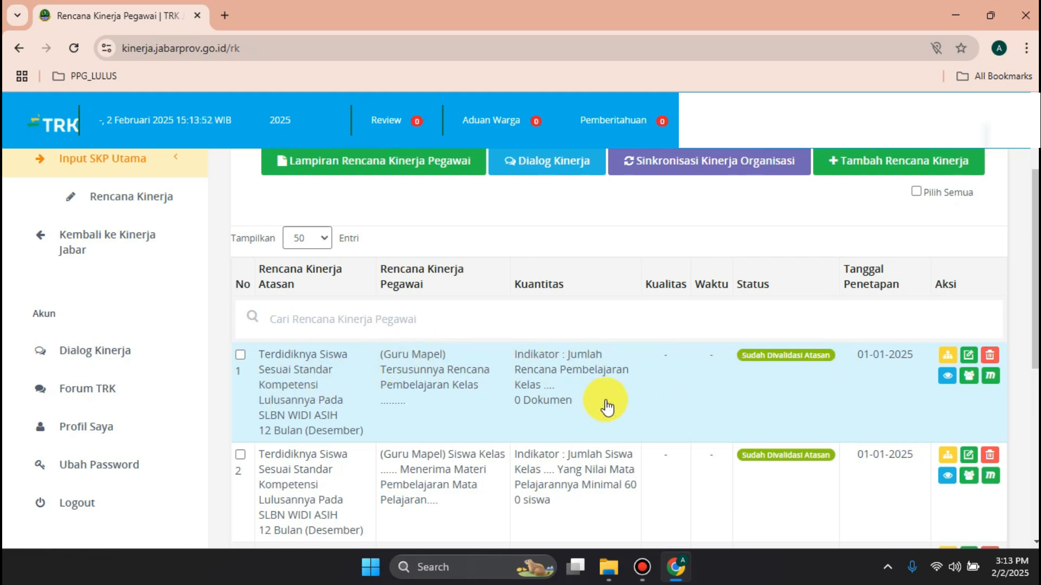
left_click(969, 358)
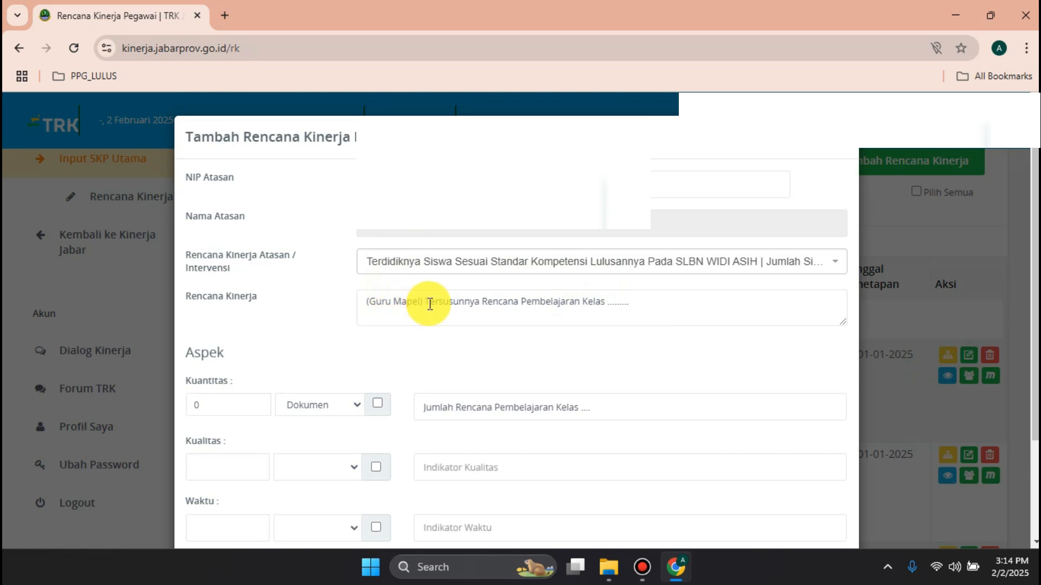
left_click_drag(430, 304, 230, 298)
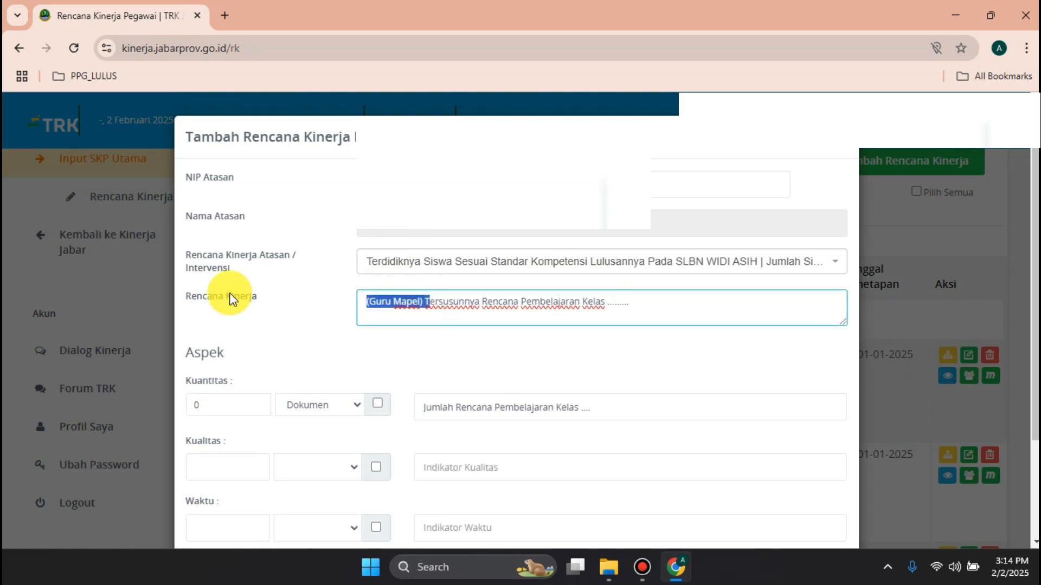
key("BackSpace")
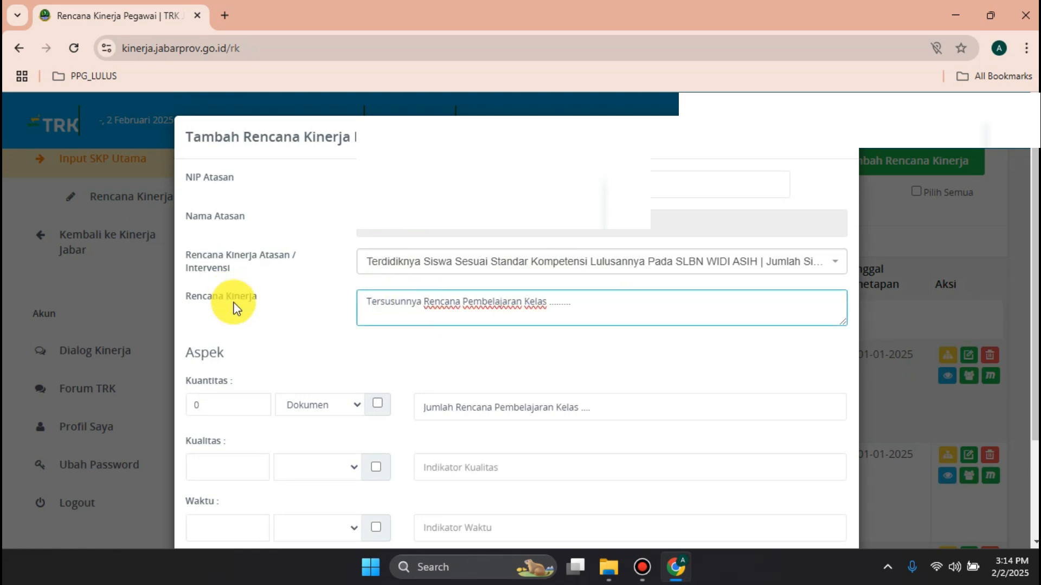
left_click(565, 317)
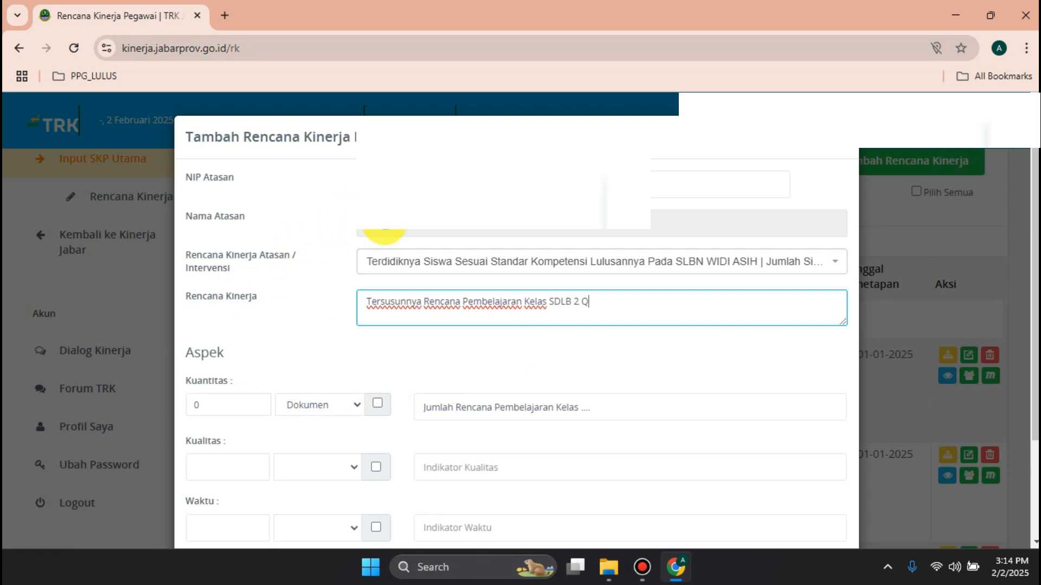
- Set the Kuantitas target to 2 and complete its indicator as "Jumlah Rencana Pembelajaran Kelas SDLB 2 Q"
scroll(336, 325, "down", 1)
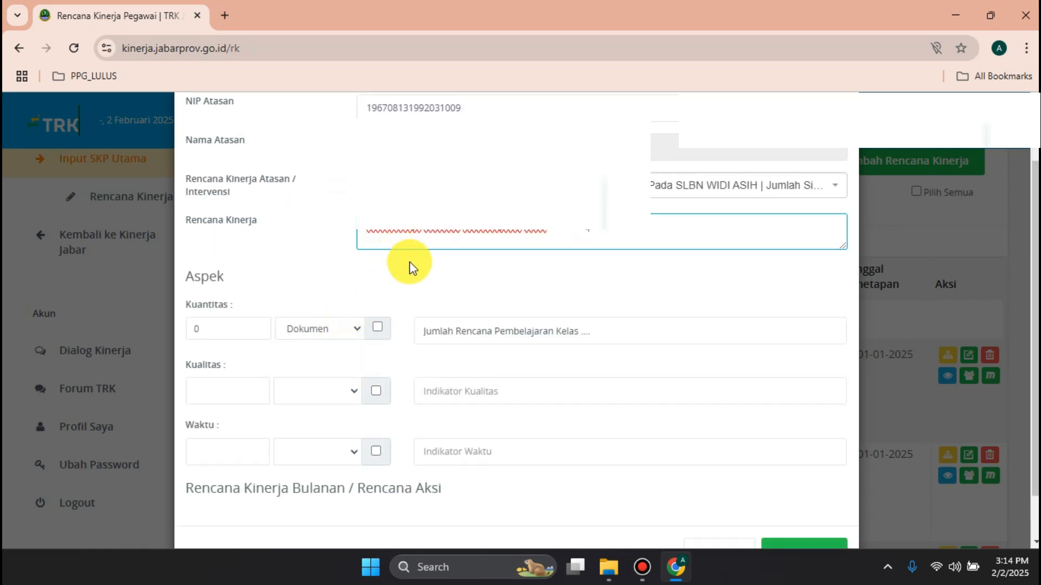
double_click(213, 329)
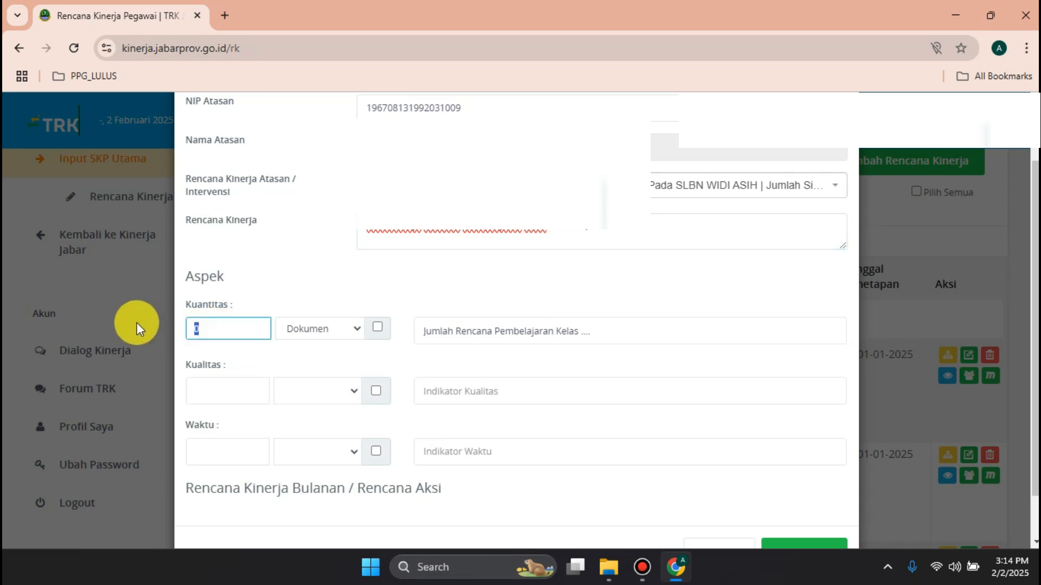
type("2")
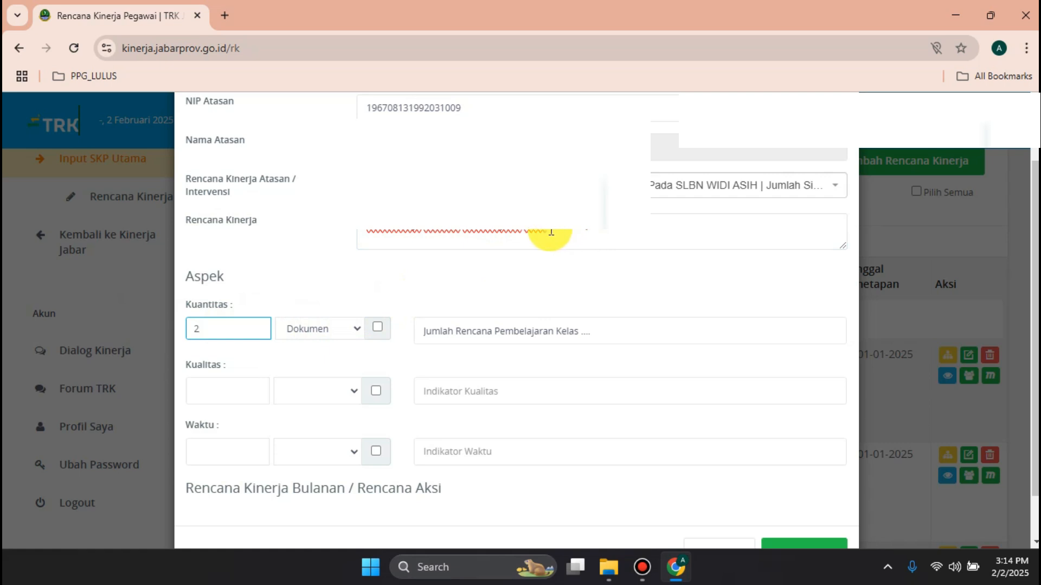
left_click_drag(549, 232, 623, 235)
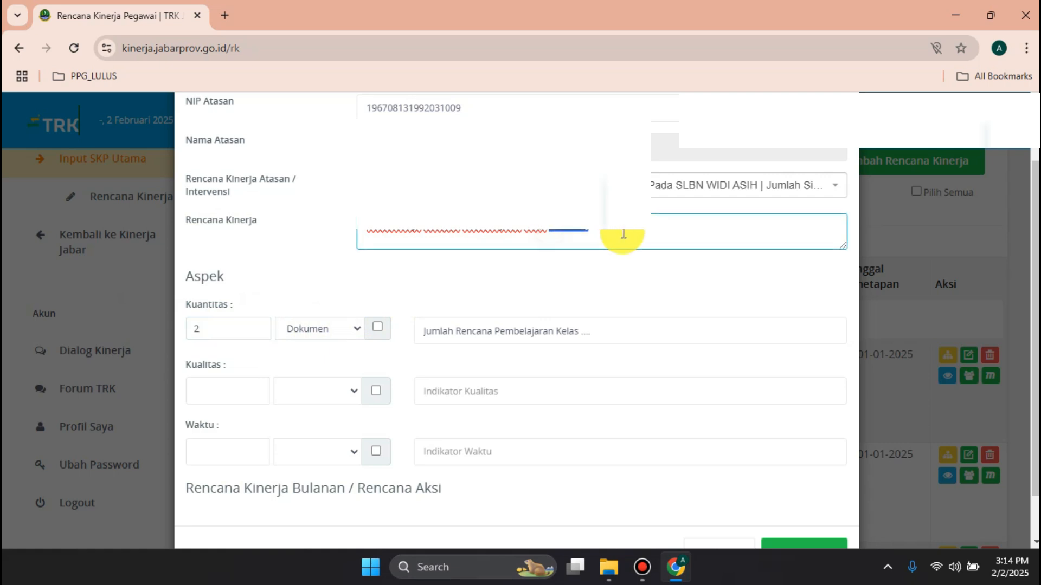
mouse_move(578, 328)
left_mouse_down()
mouse_move(634, 331)
mouse_move(586, 330)
left_mouse_up()
type("SDLB 2 Q")
left_click(581, 329)
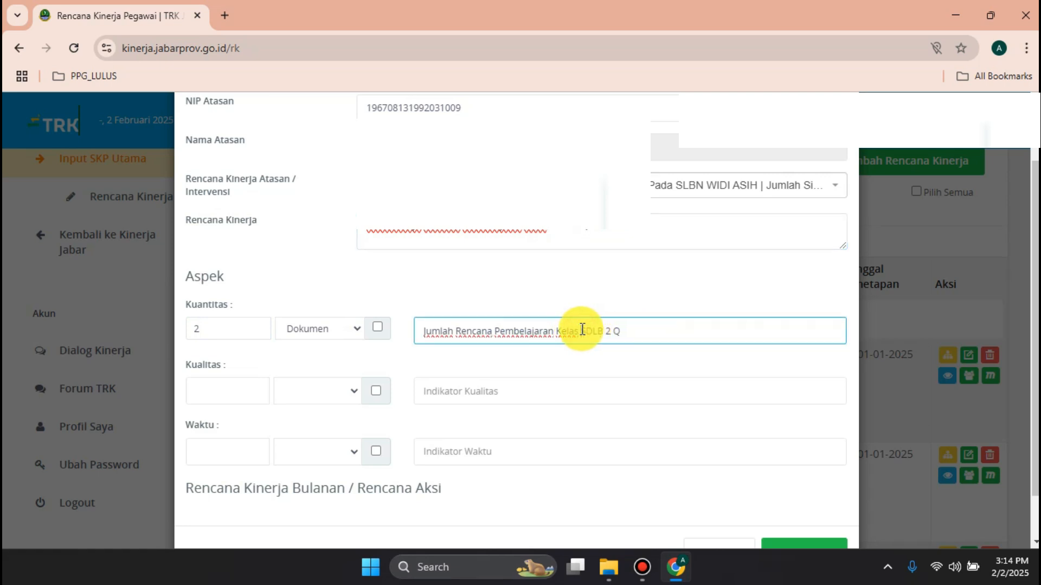
- Set the Kualitas aspect to 100 % with the indicator "Prosentase Kegiatan"
left_click(259, 391)
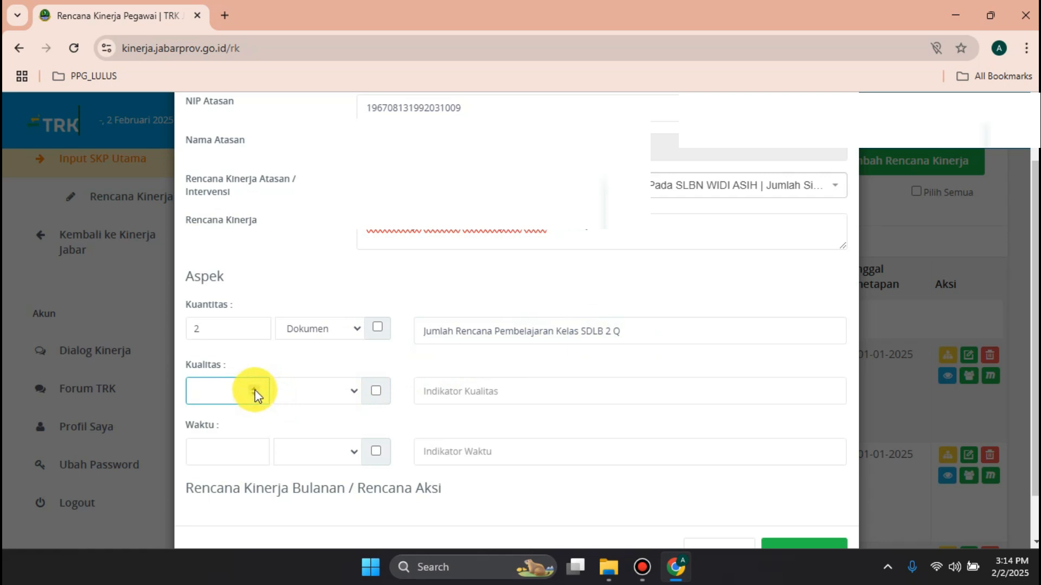
type("100")
left_click(336, 391)
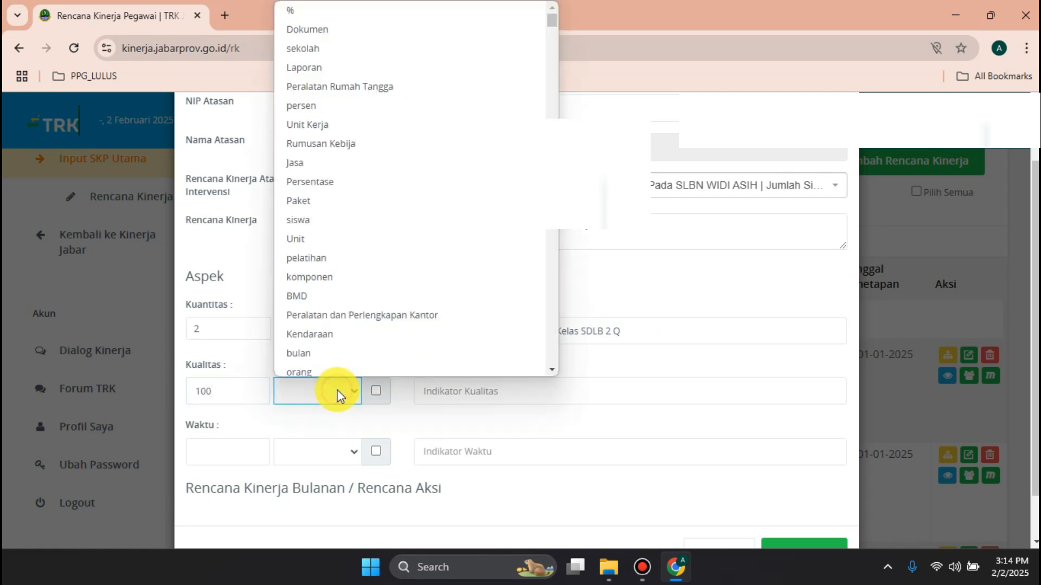
left_click(319, 12)
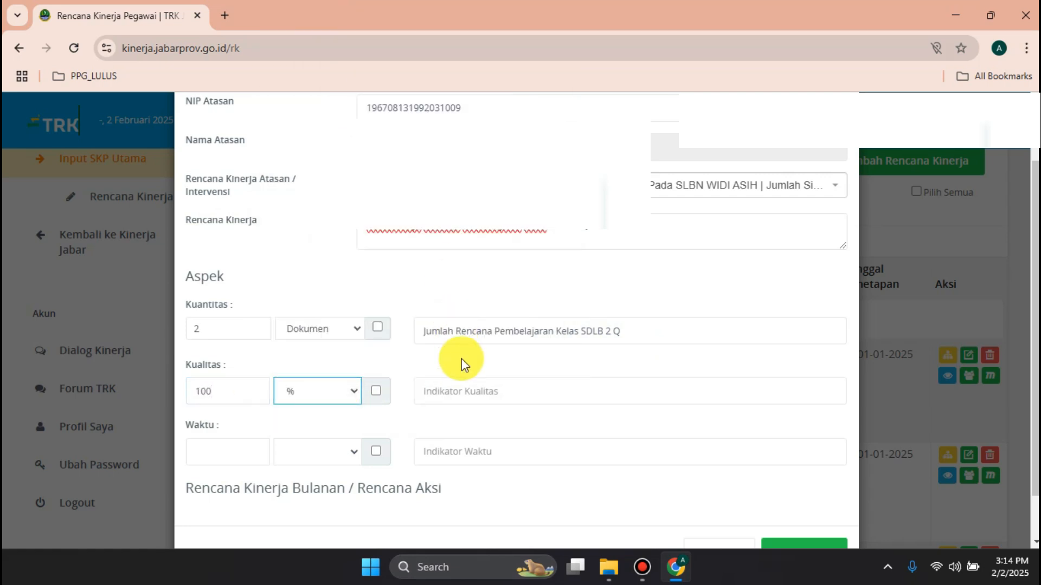
left_click(470, 394)
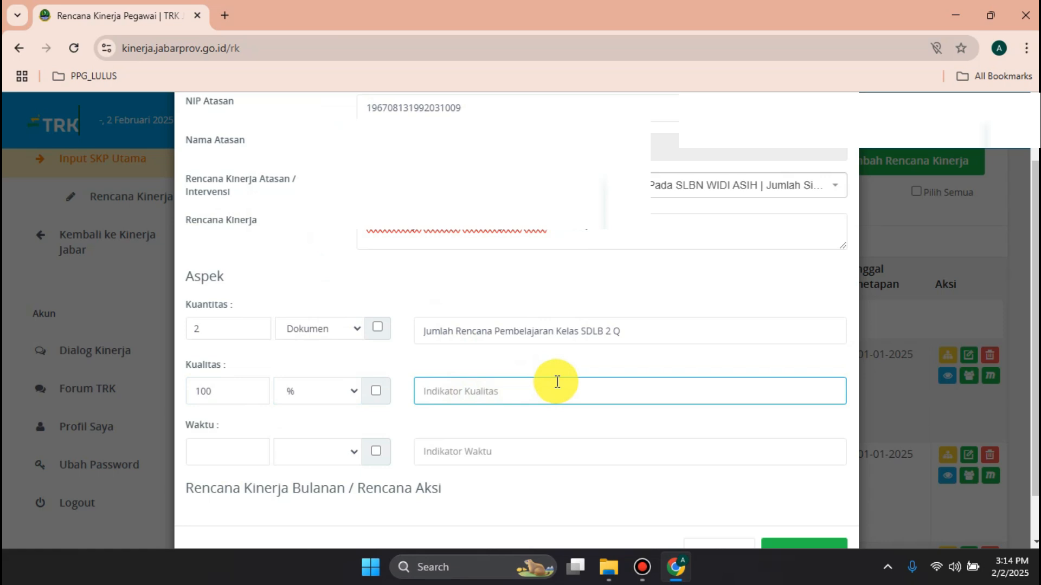
type("Prosentase Kegia")
type("tan")
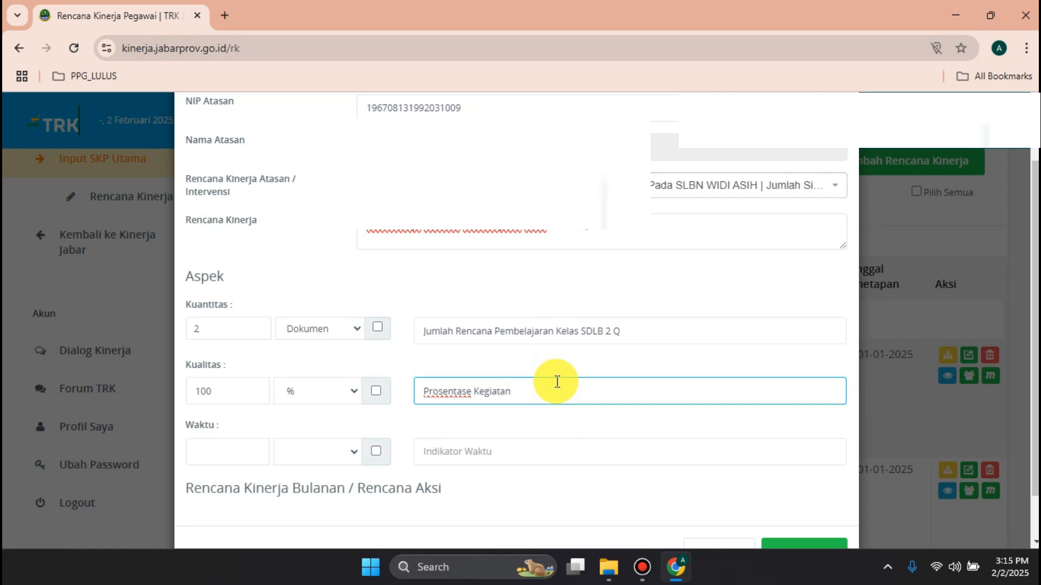
- Set the Waktu aspect to 2 Bulan with the indicator "Waktu Kegiatan"
left_click(221, 447)
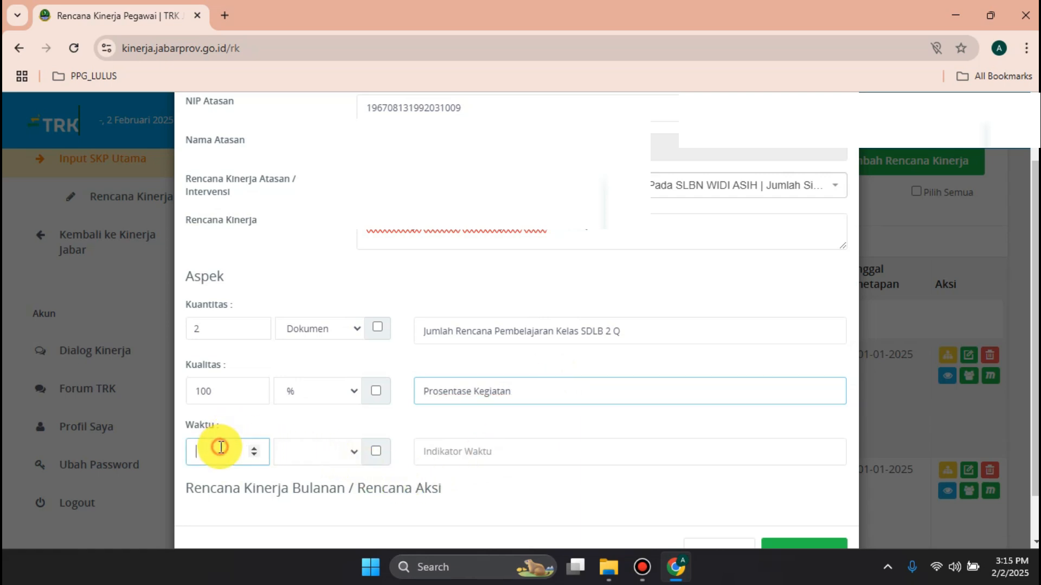
type("2")
left_click(317, 460)
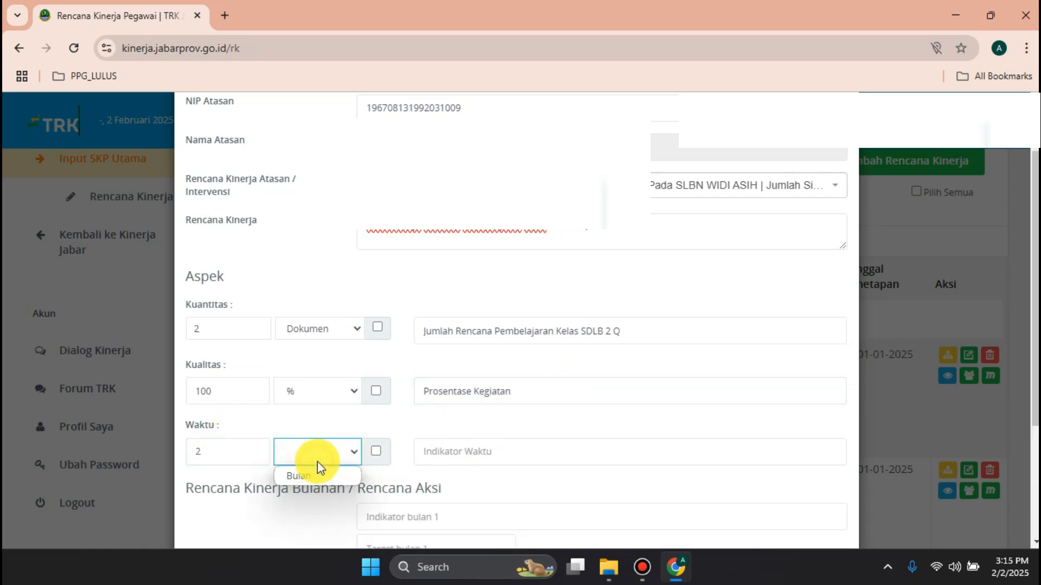
left_click(302, 476)
left_click(639, 456)
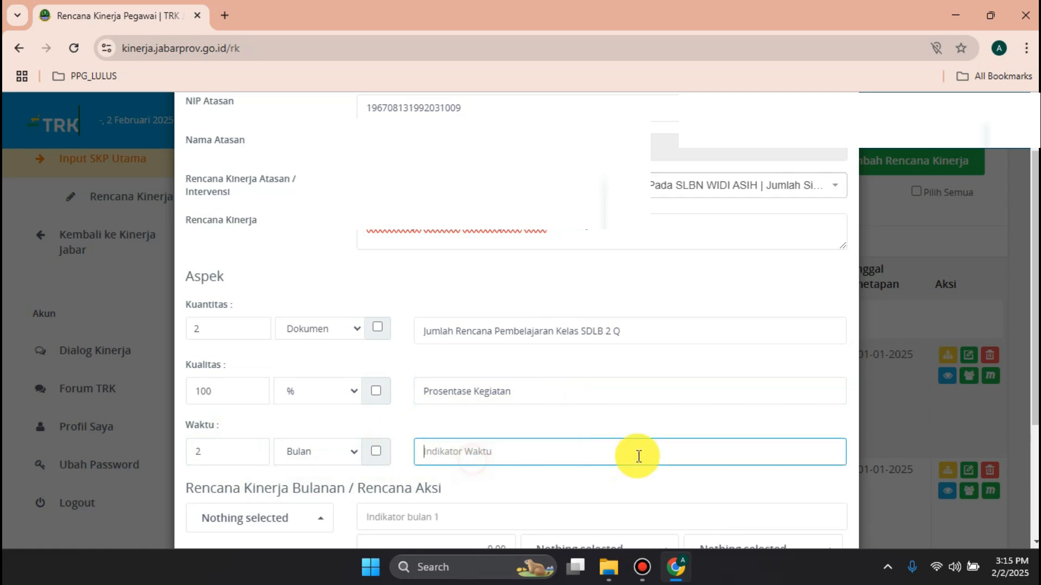
type("Waktu  Kegiatan")
- Assign januari and juli as the two months of the Rencana Kinerja Bulanan / Rencana Aksi
scroll(638, 456, "down", 3)
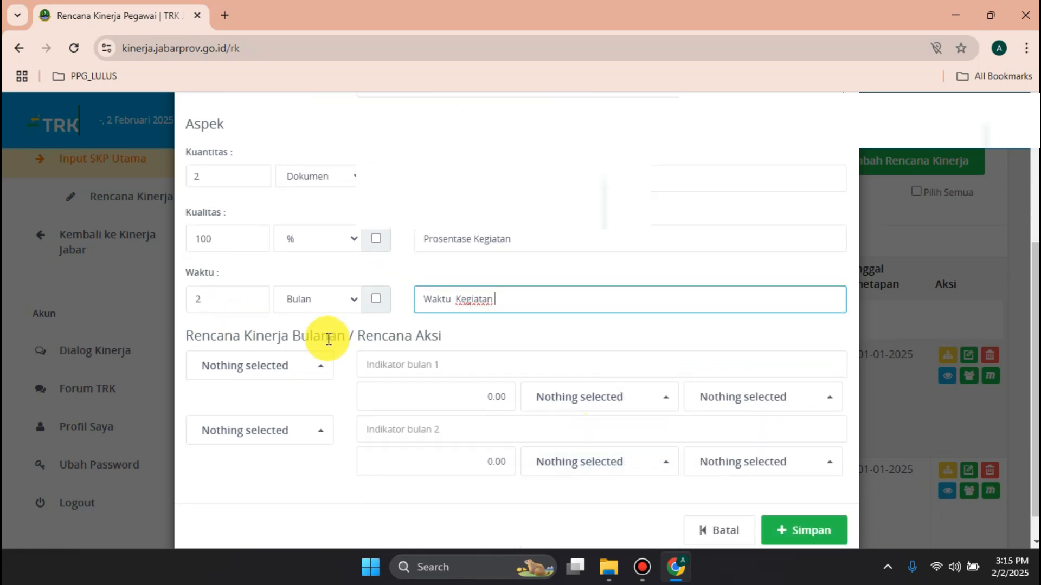
left_click(302, 372)
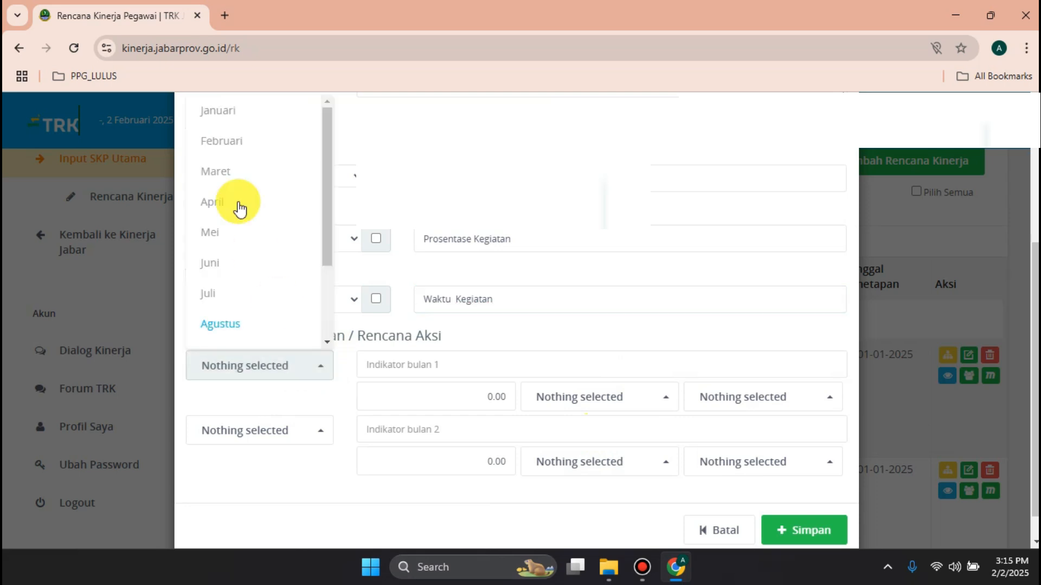
left_click(228, 121)
left_click(277, 440)
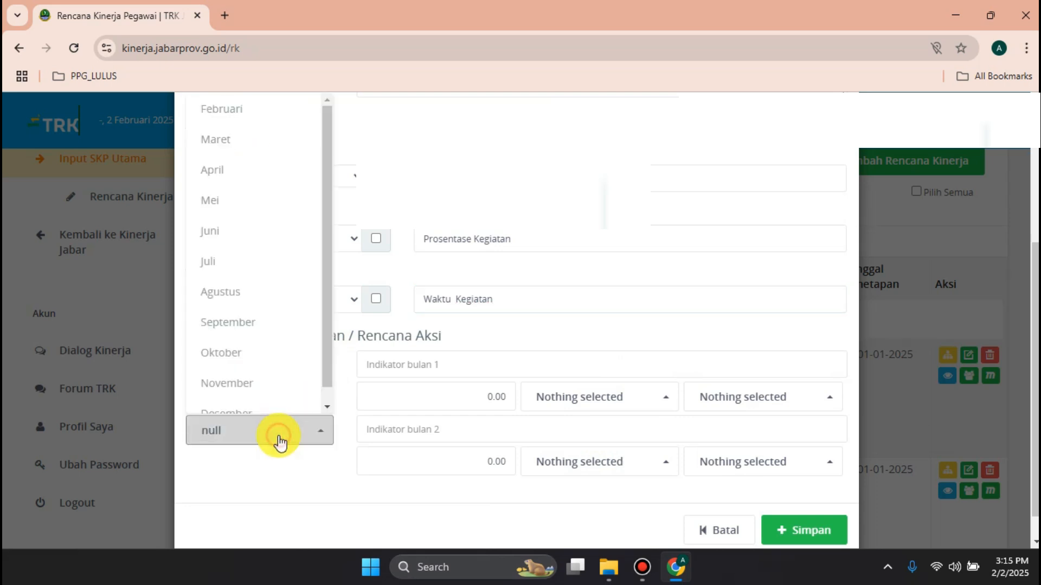
left_click(230, 261)
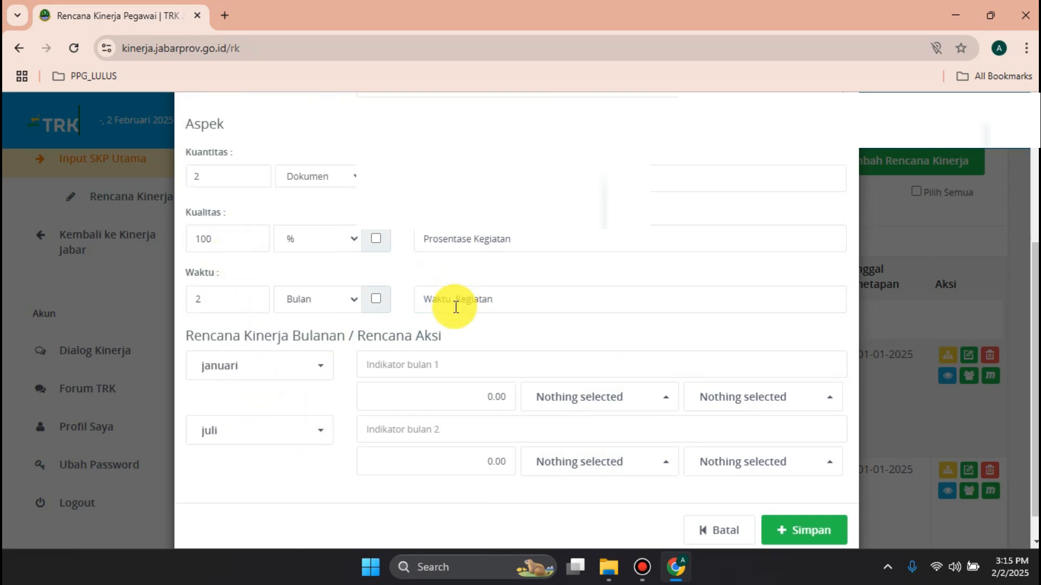
- Copy the Kuantitas indicator "Jumlah Rencana Pembelajaran Kelas SDLB 2 Q" into the monthly indicators for januari and juli
left_click(658, 181)
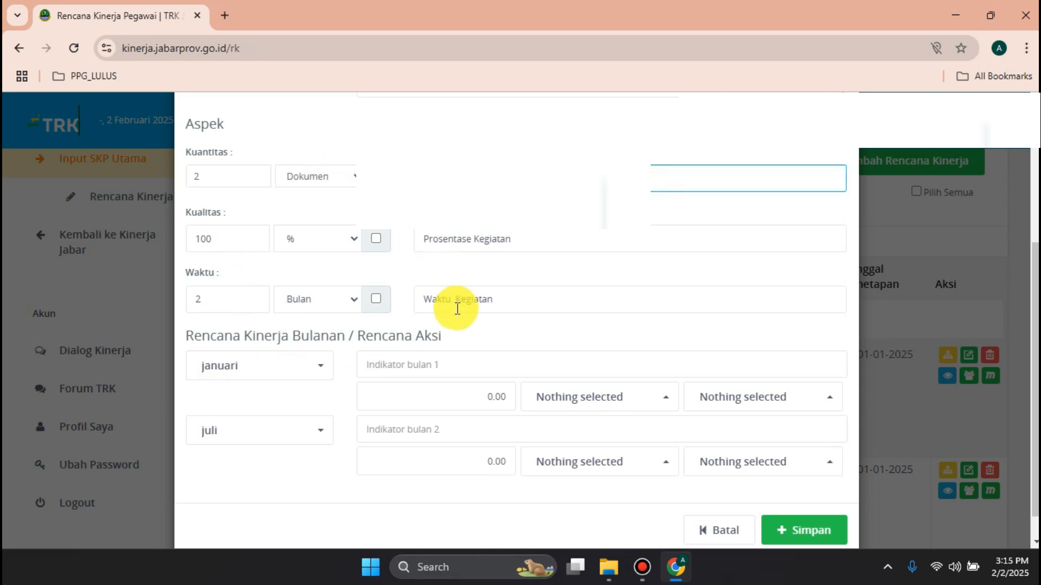
left_click(483, 364)
type("Jumlah Rencana Pembelajaran Kelas SDLB 2 Q")
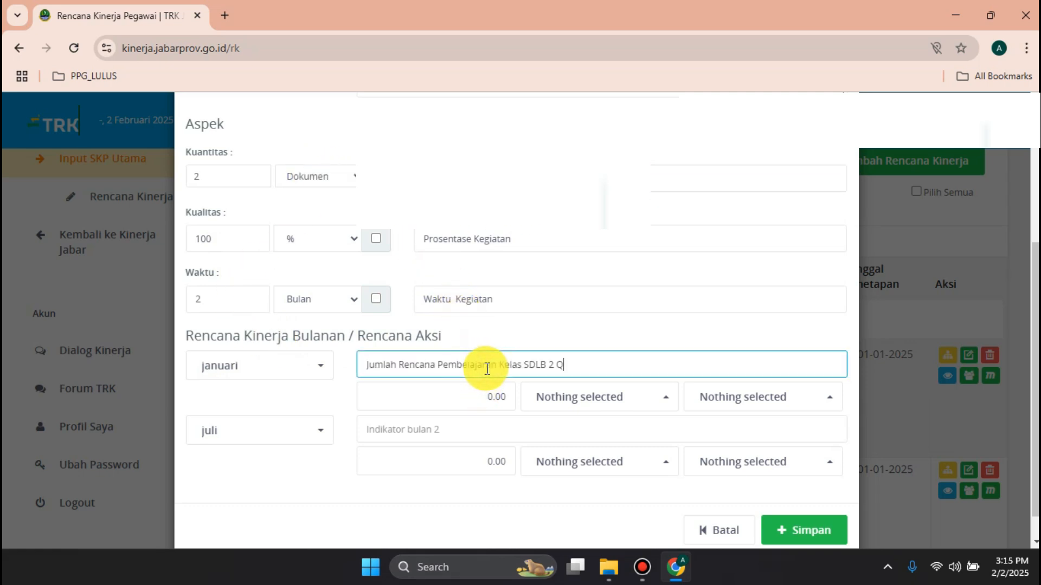
left_click(475, 430)
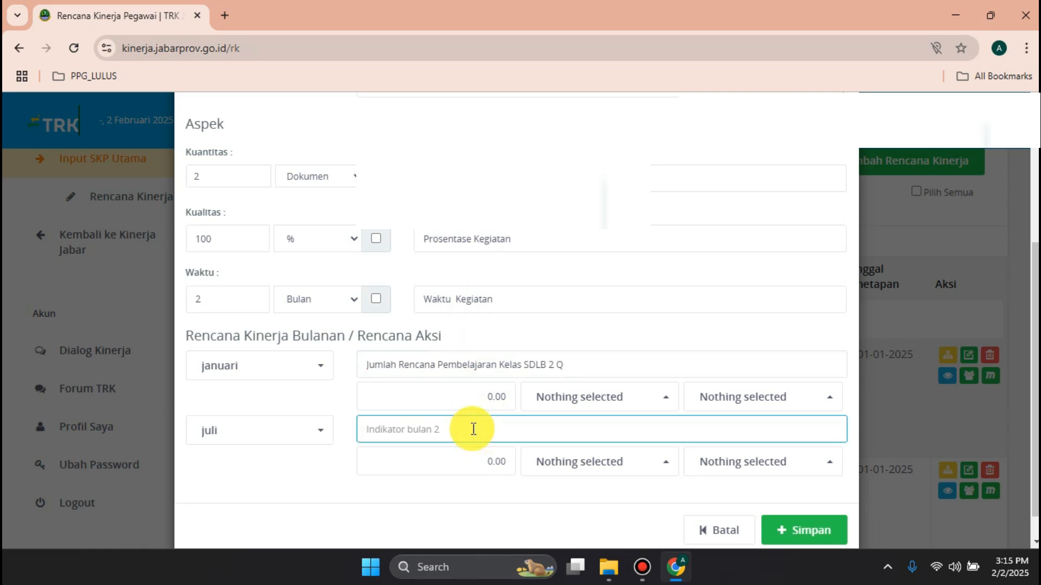
type("Jumlah Rencana Pembelajaran Kelas SDLB 2 Q")
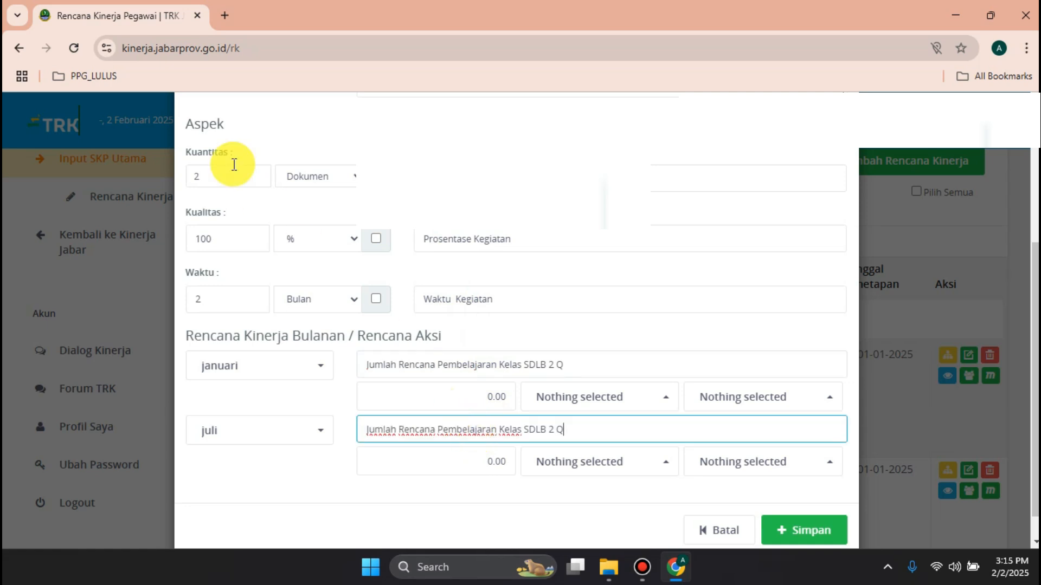
- Set the monthly targets for januari and juli to 1.00 Dokumen each
left_click(457, 403)
type("1")
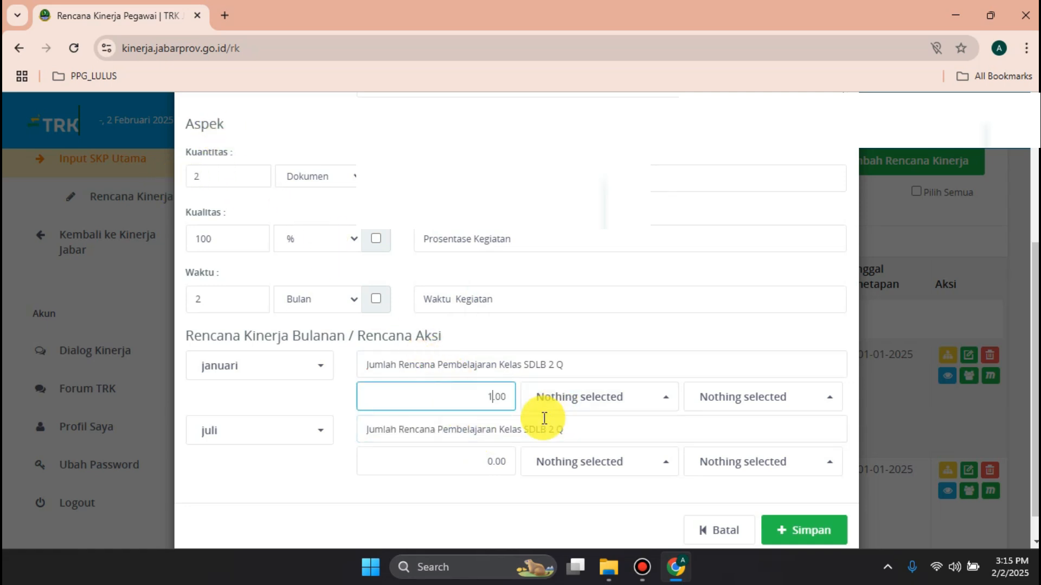
left_click(482, 461)
type("1")
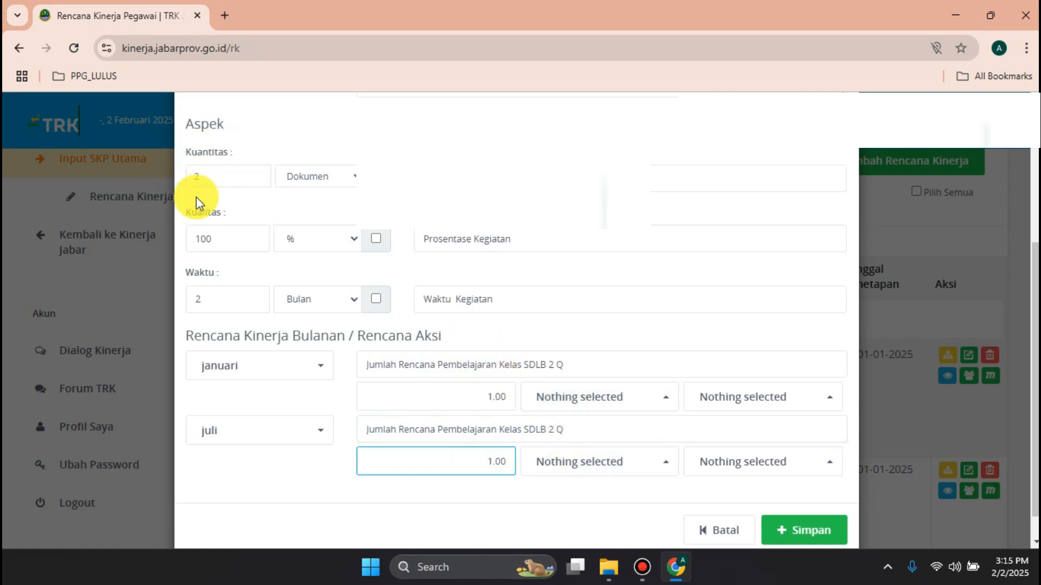
left_click(587, 406)
left_click(576, 109)
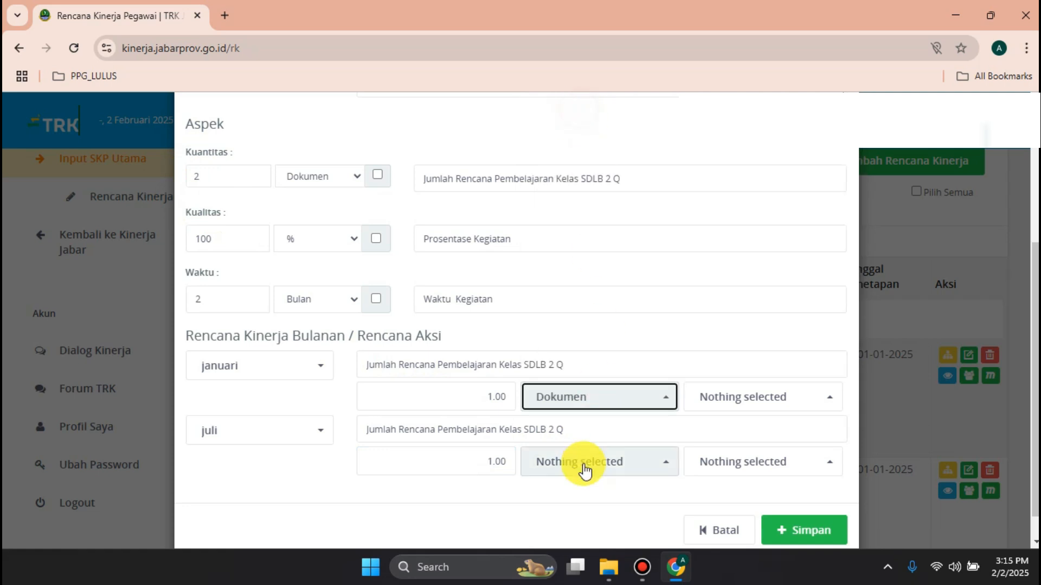
left_click(585, 462)
left_click(584, 108)
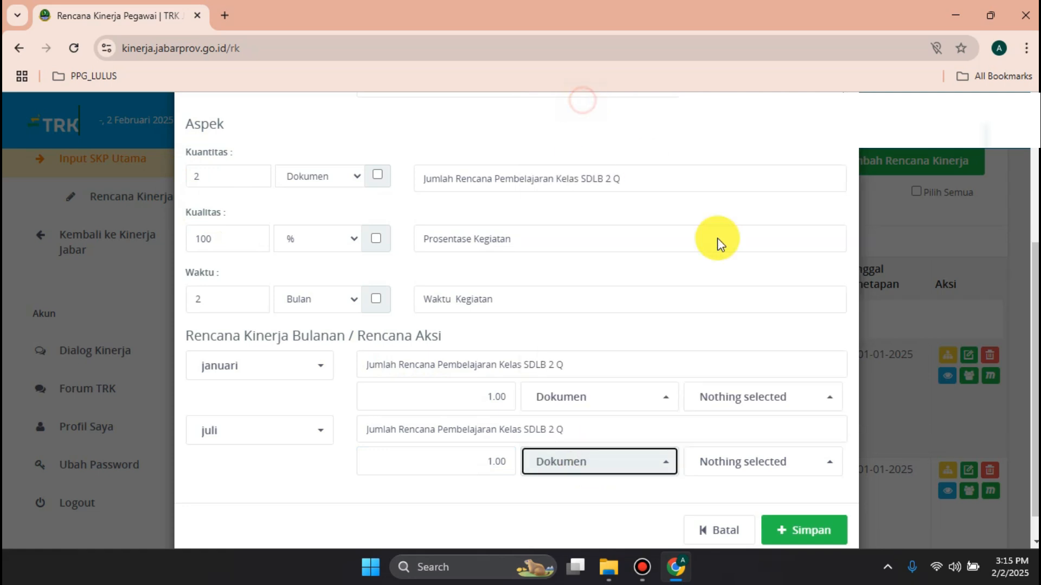
- Set the percentage for both januari and juli to 100% and review the completed performance plan form
left_click(808, 398)
left_click(726, 109)
left_click(746, 460)
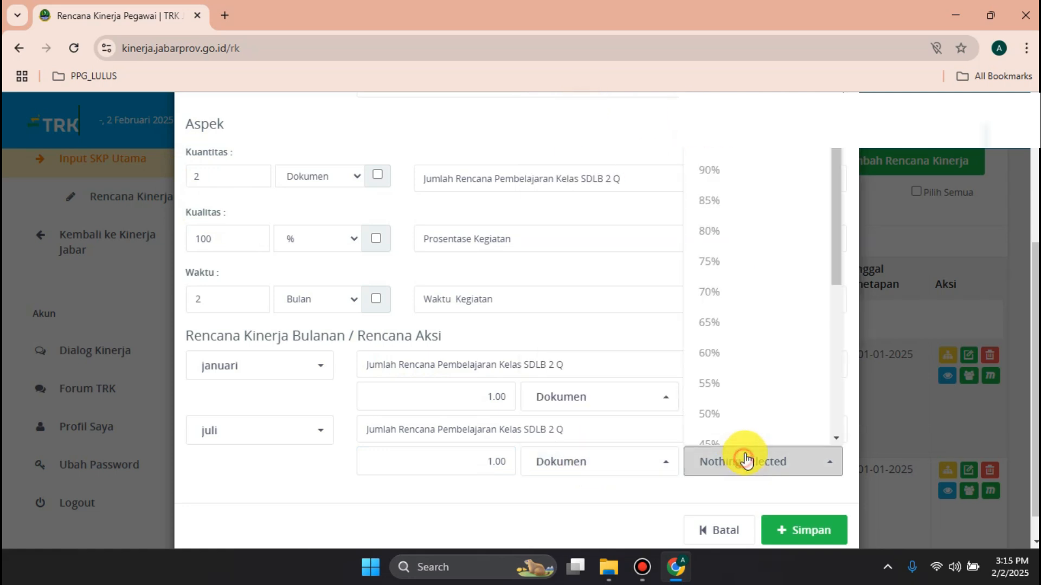
left_click(725, 108)
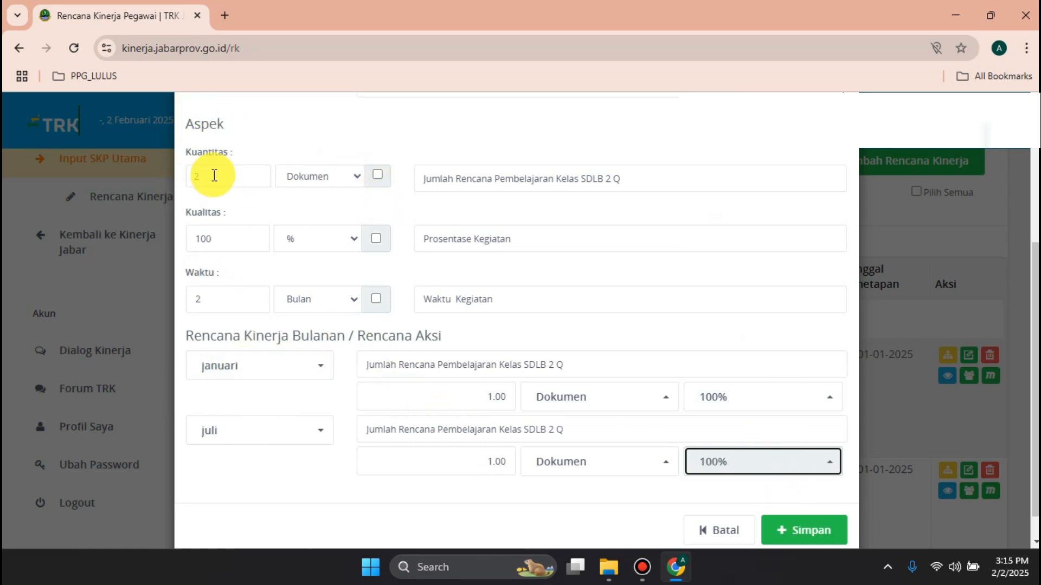
scroll(282, 203, "up", 5)
scroll(382, 274, "down", 1)
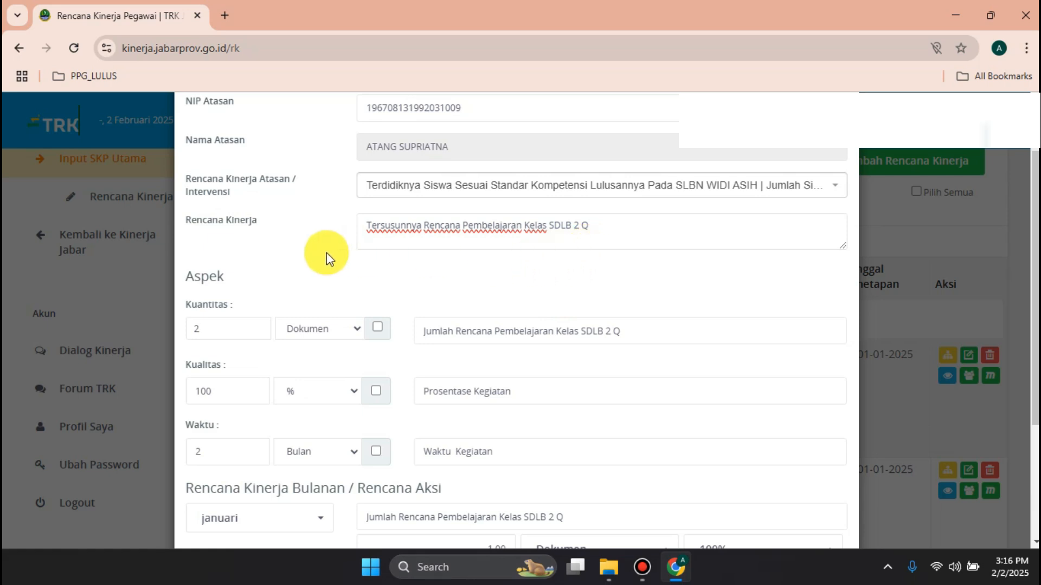
scroll(445, 281, "down", 1)
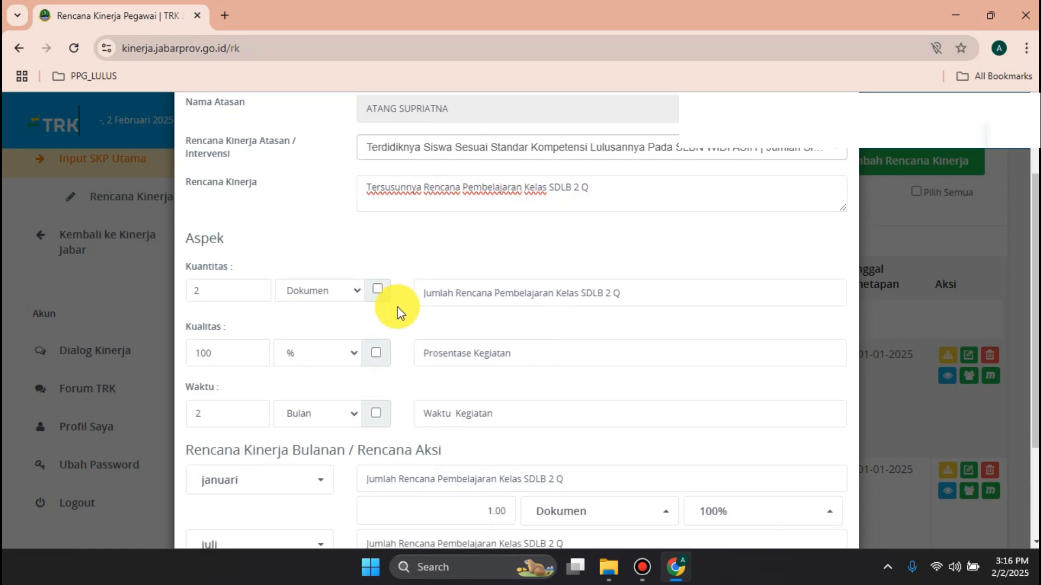
scroll(482, 281, "down", 1)
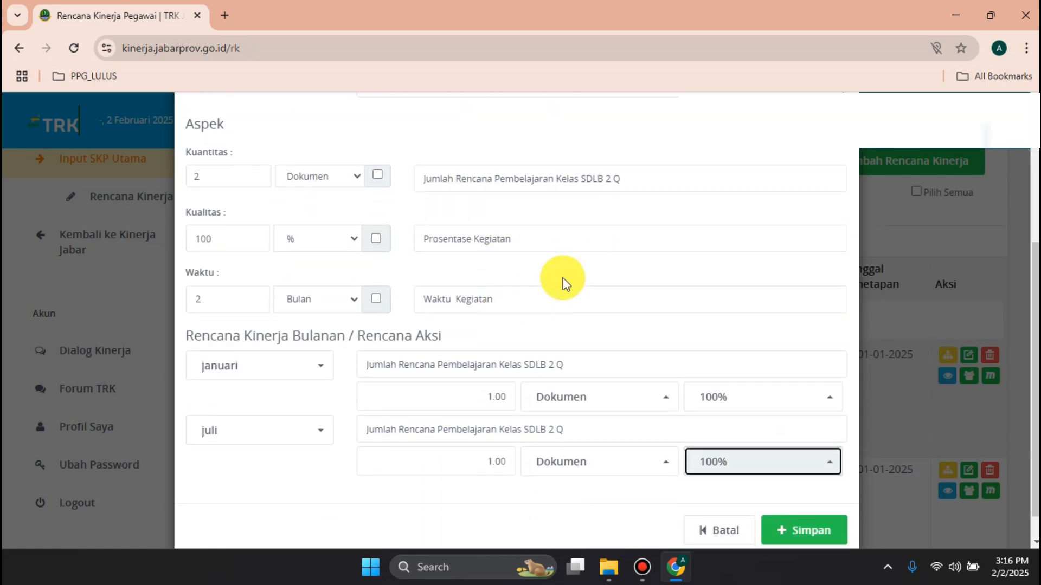
- Save the completed performance plan for Rencana Pembelajaran Kelas SDLB 2 Q and confirm the submission
scroll(731, 412, "down", 1)
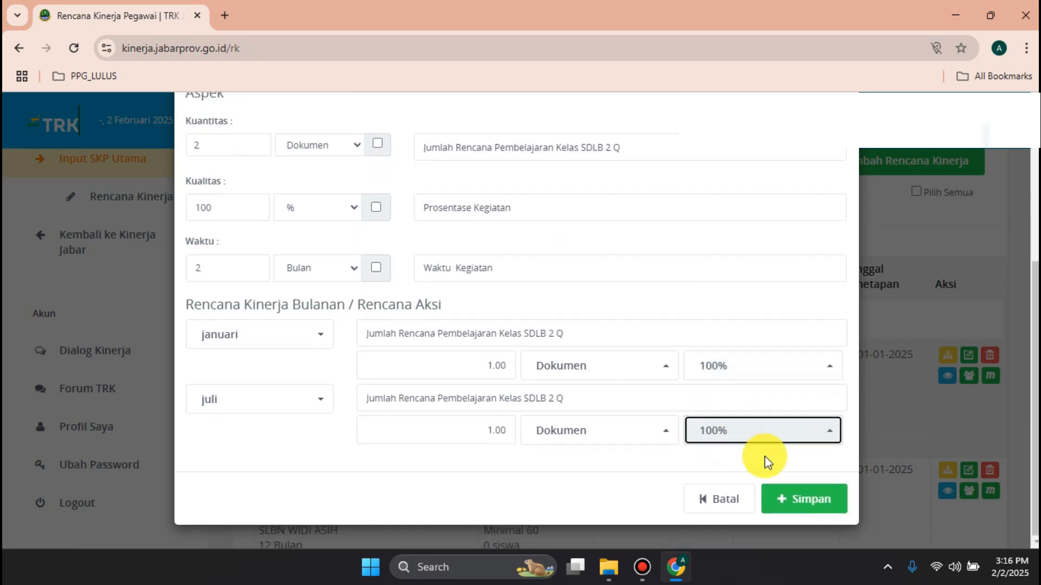
left_click(782, 499)
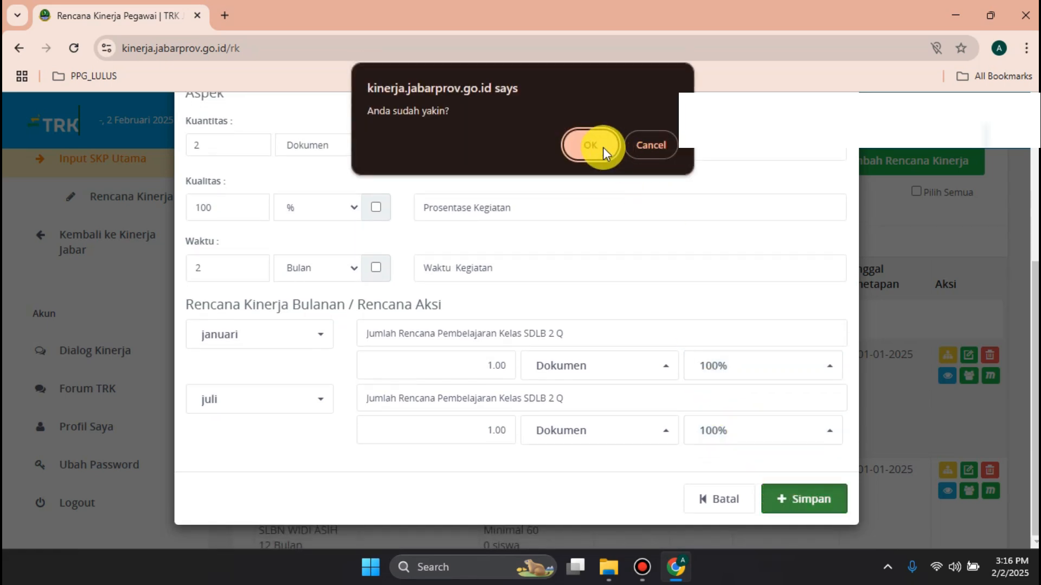
left_click(602, 146)
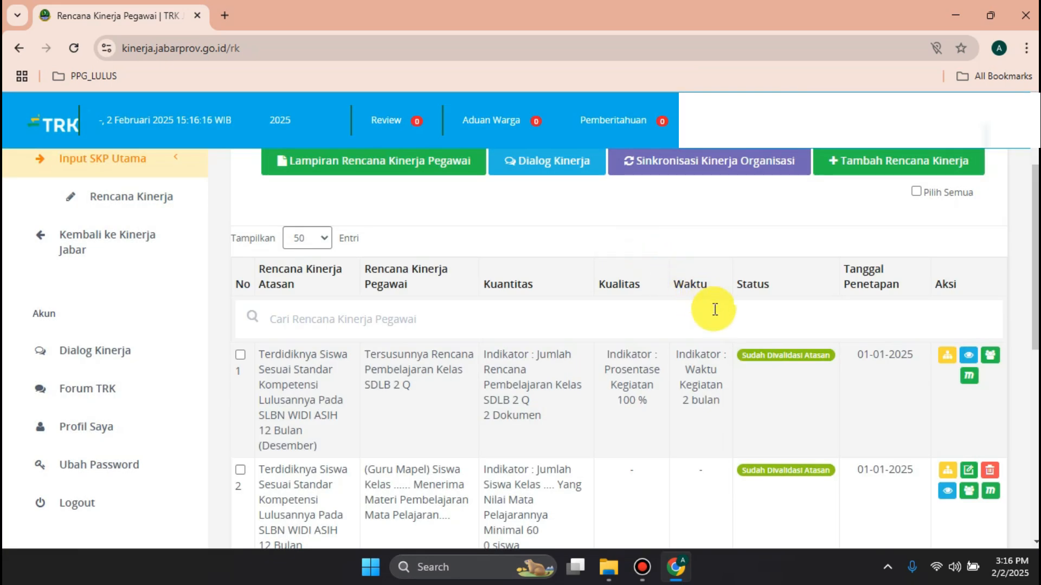
- Review the saved plan's aspects and the remaining Guru Mapel plans in the Rencana Kinerja Pegawai list
scroll(766, 360, "down", 1)
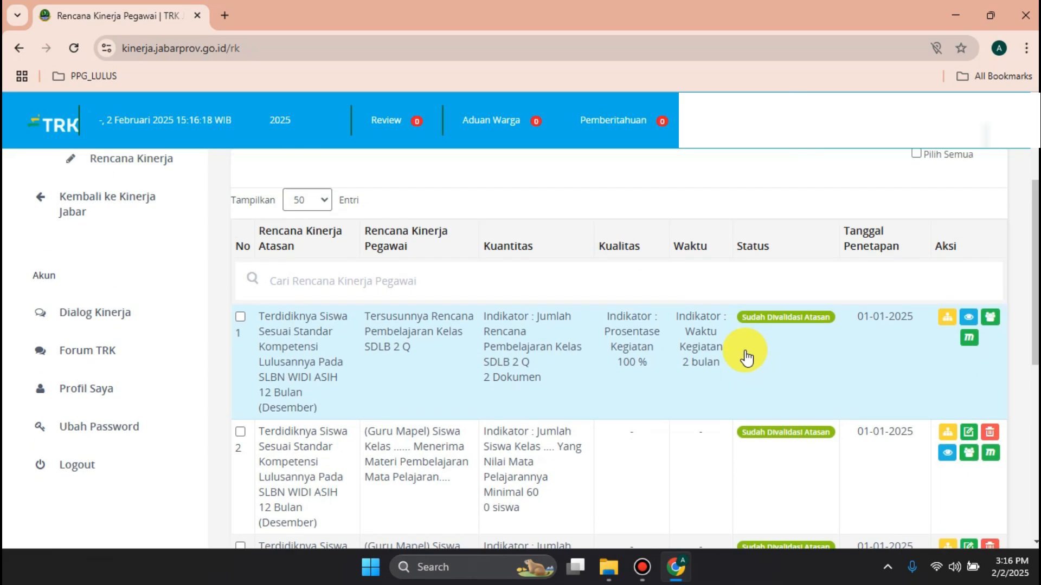
scroll(746, 358, "up", 2)
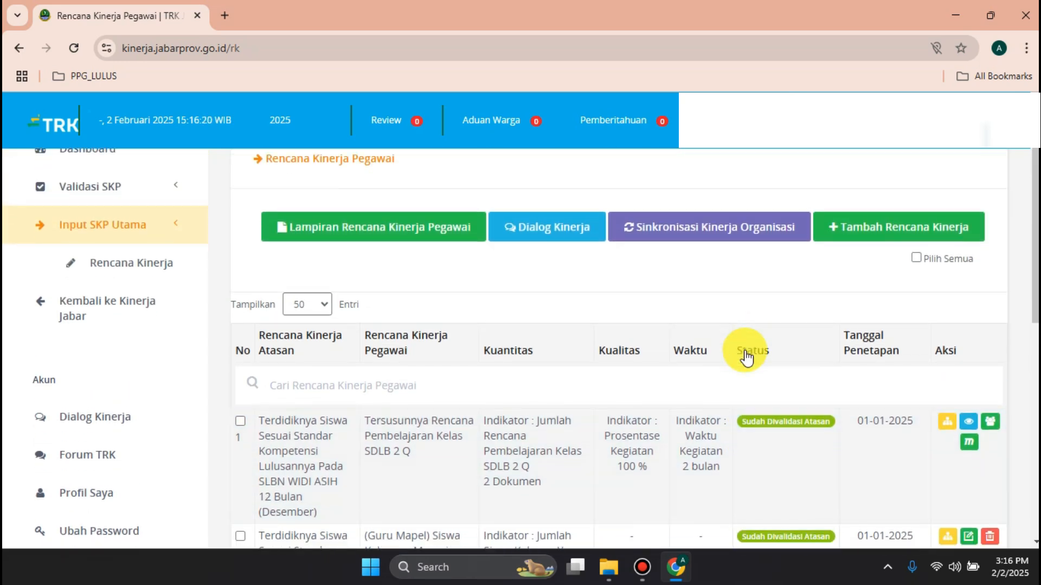
scroll(746, 358, "down", 1)
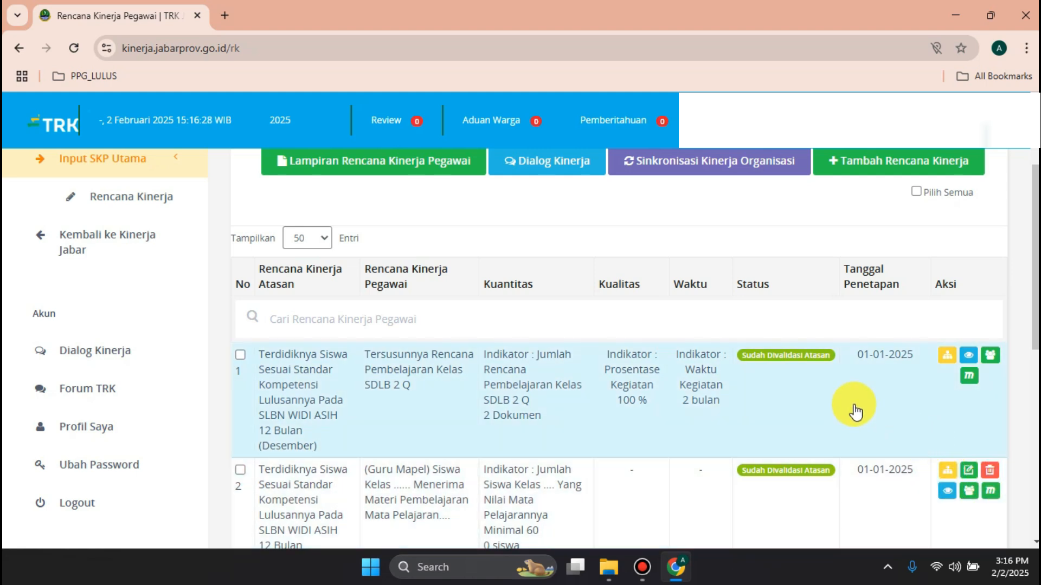
scroll(855, 422, "down", 2)
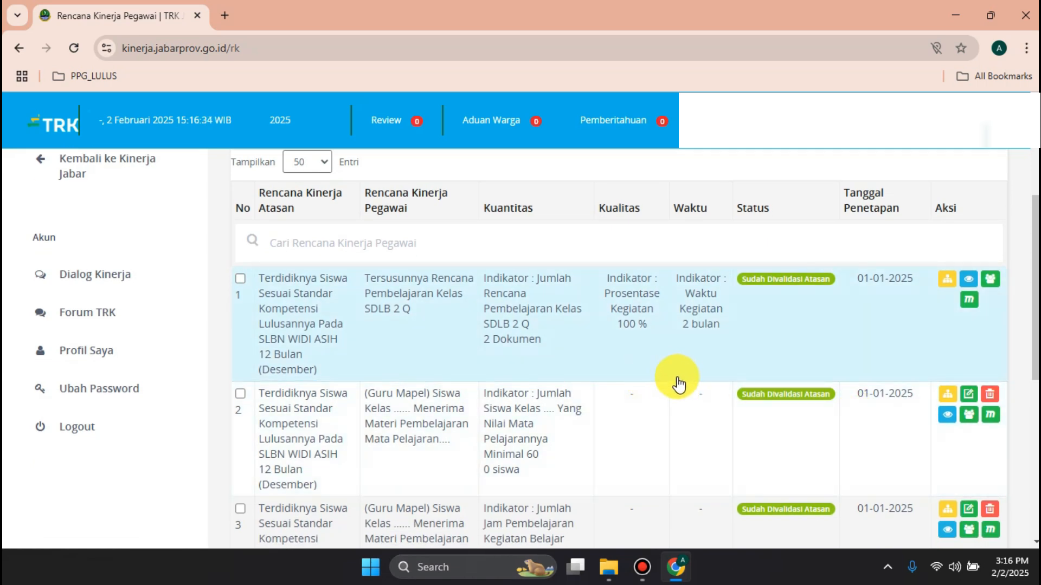
scroll(643, 411, "down", 2)
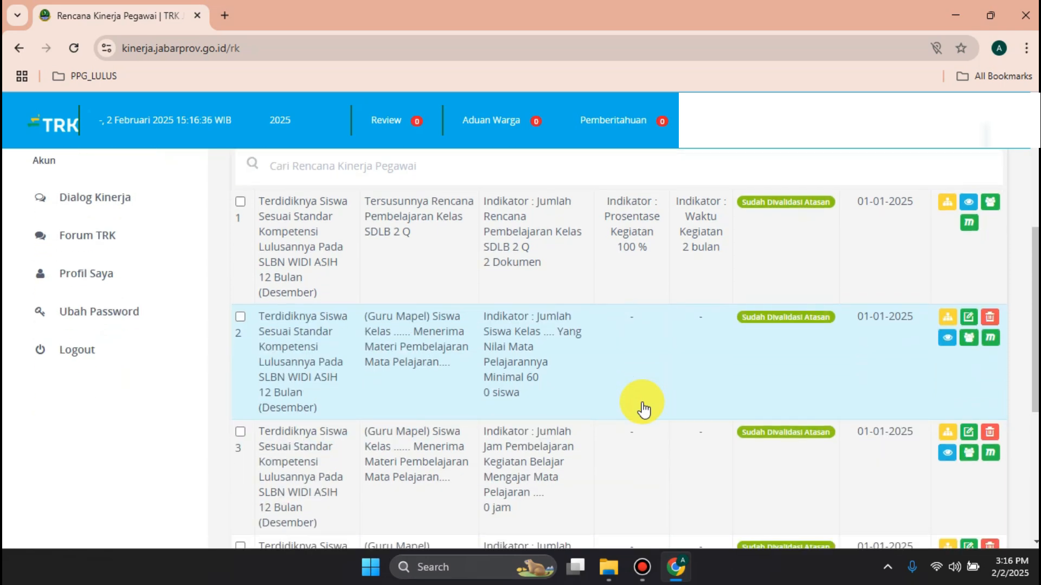
scroll(643, 410, "down", 4)
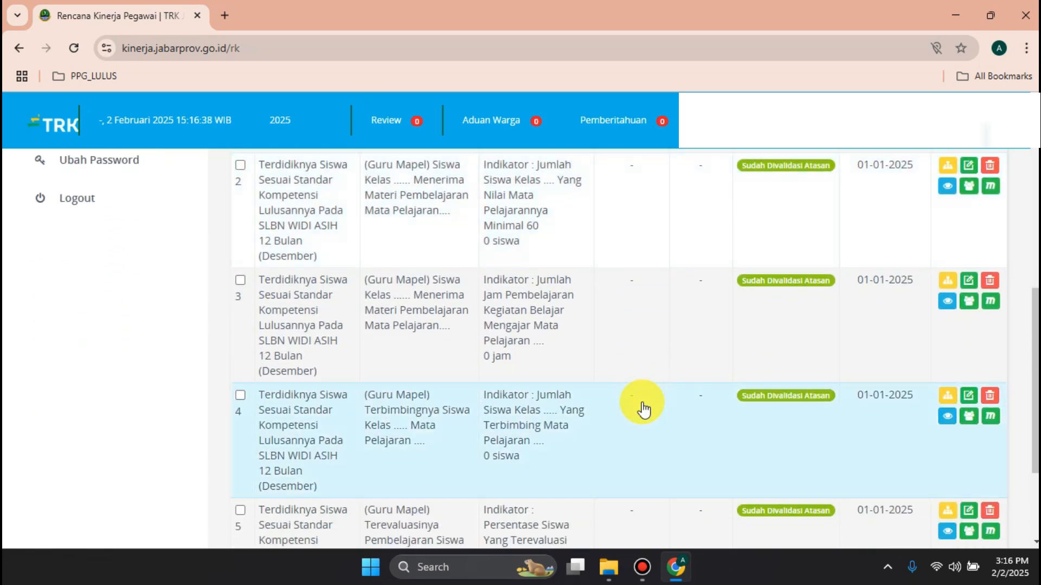
scroll(644, 411, "down", 1)
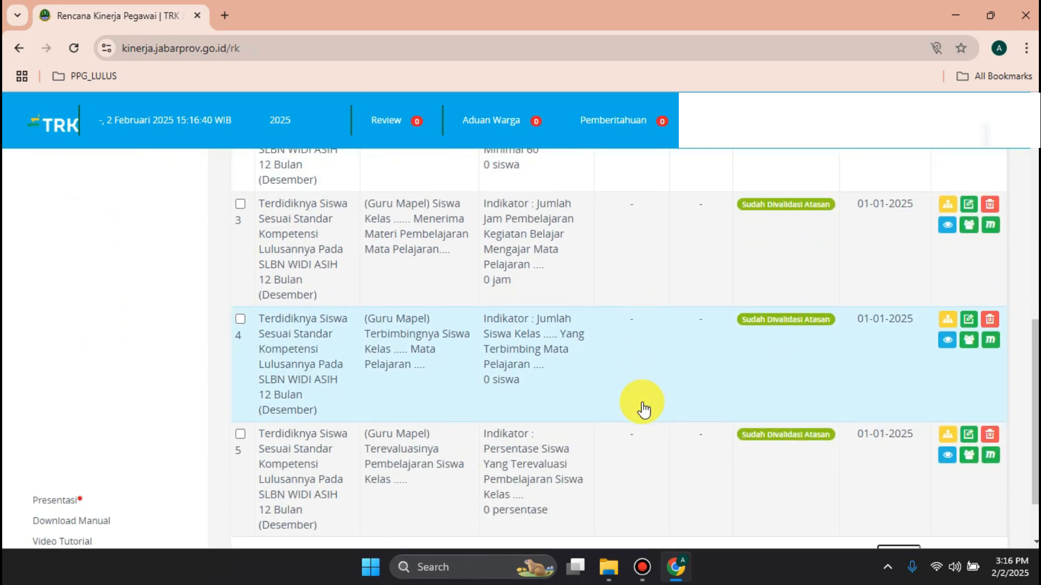
scroll(643, 405, "down", 2)
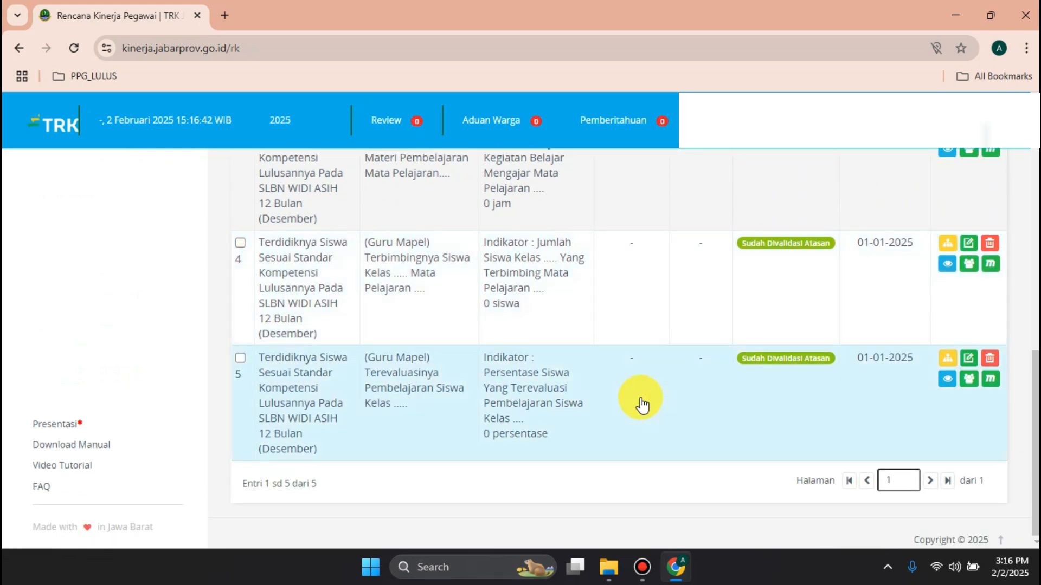
scroll(644, 406, "up", 5)
scroll(642, 404, "up", 5)
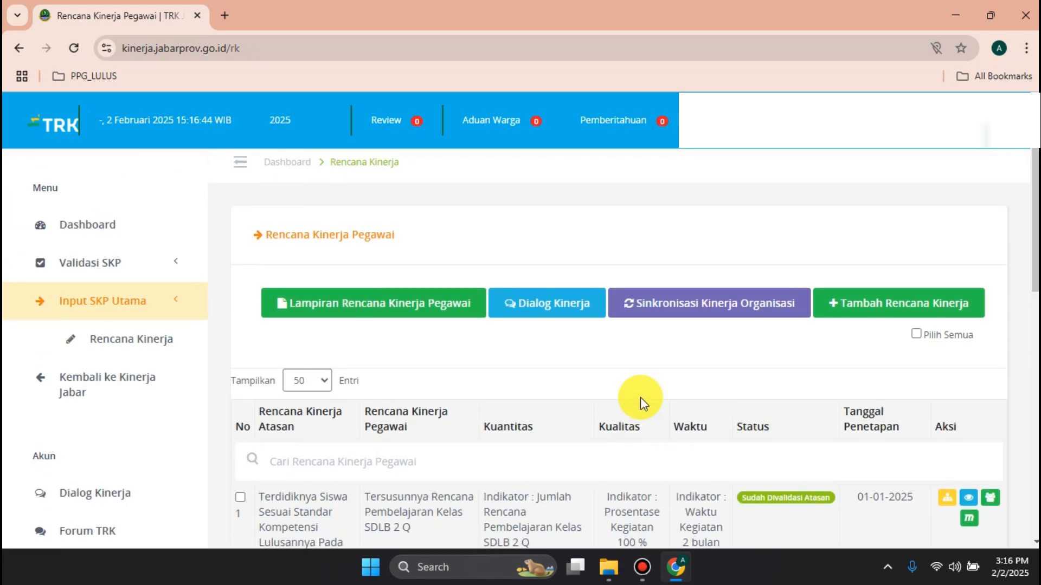
scroll(641, 397, "down", 1)
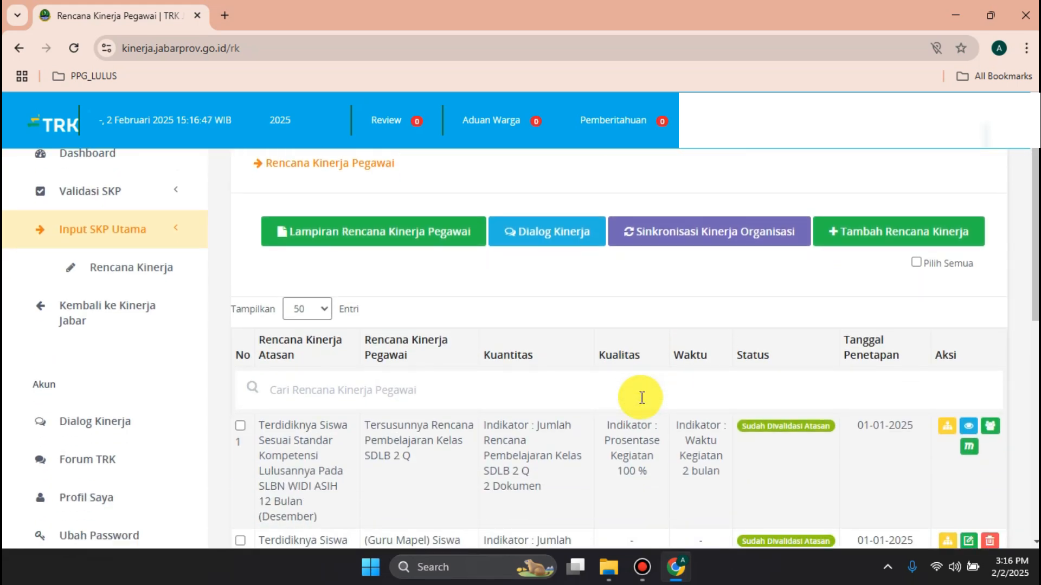
scroll(641, 397, "down", 1)
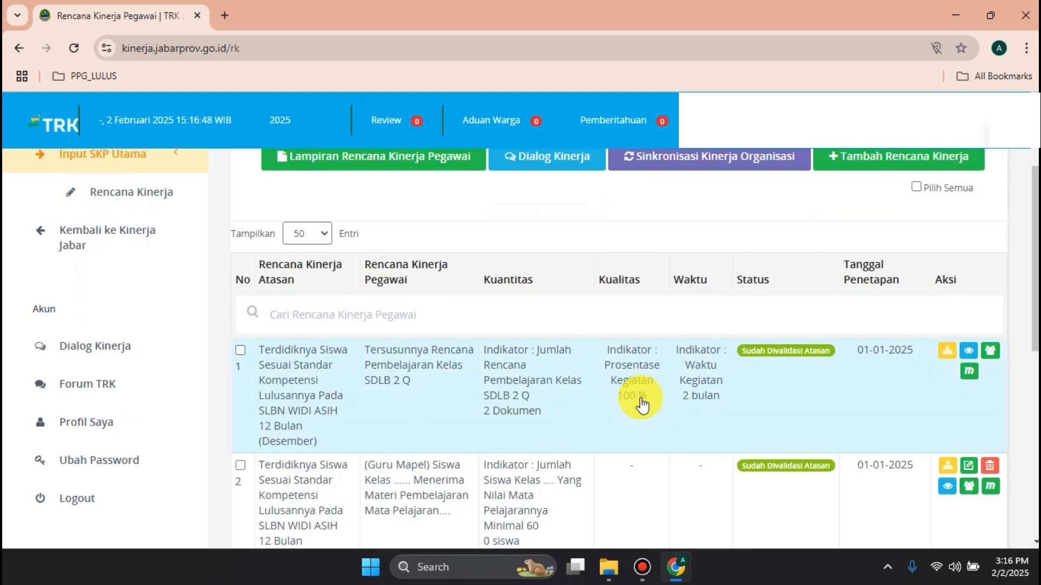
scroll(642, 398, "up", 1)
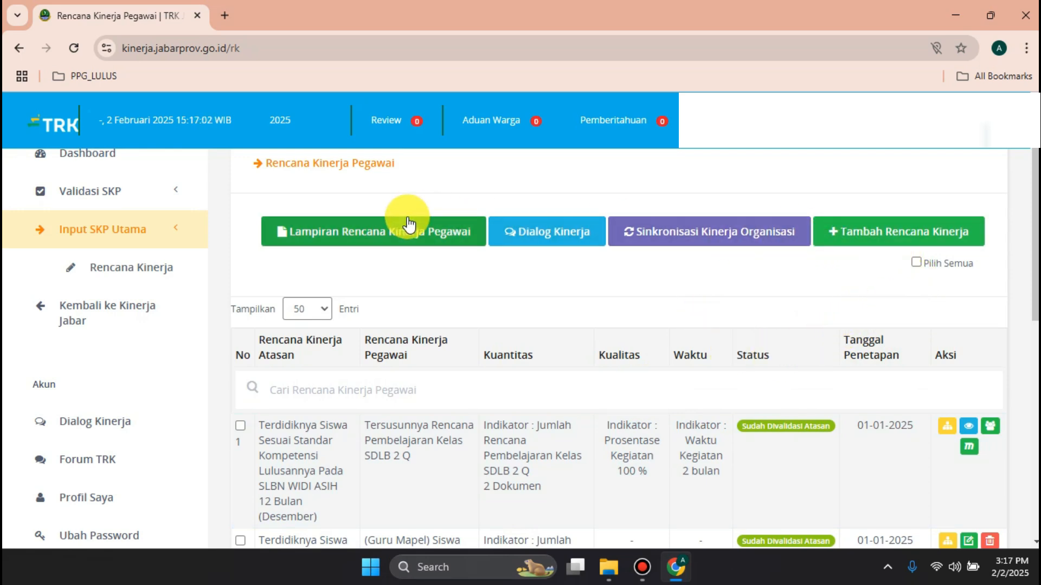
- Start a new performance plan under the superior's plan "Terdidiknya Siswa Sesuai Standar Kompetensi Lulusannya" with indicator "Jumlah Siswa Yang Memperoleh Nilai Diatas Kkm di SLBN WIDI ASIH"
left_click(868, 246)
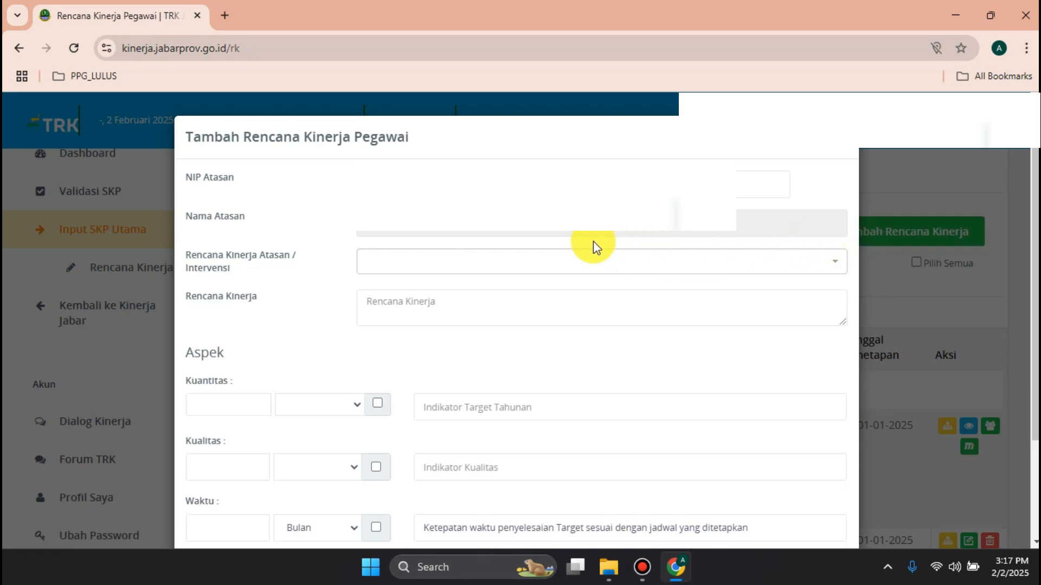
left_click(564, 262)
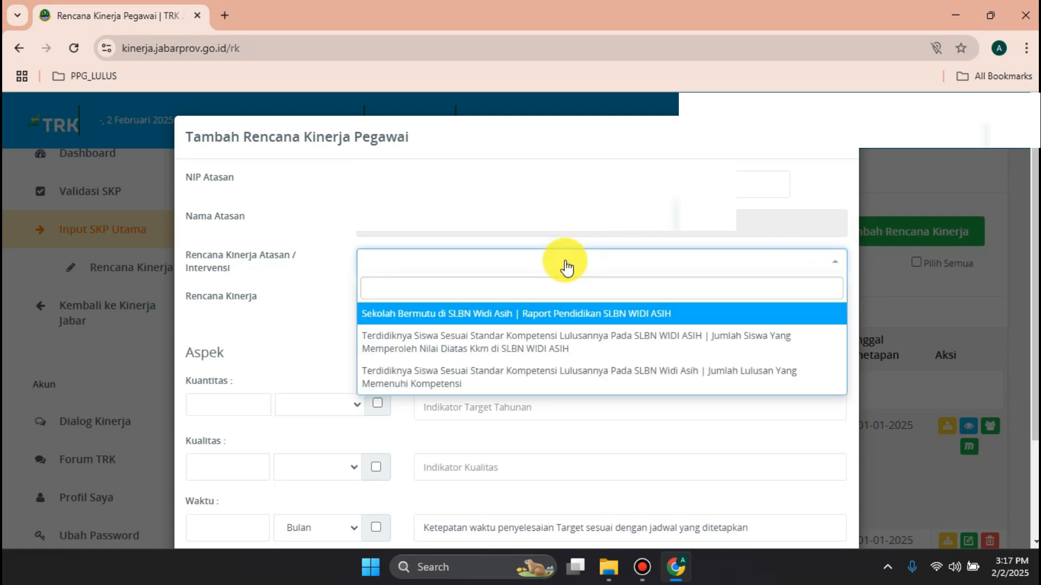
left_click(558, 347)
- Enter "Tersedianya Dokuman Laporan Perkembangan Siswa kelas SDLB 2 Q" as the Rencana Kinerja
left_click(559, 310)
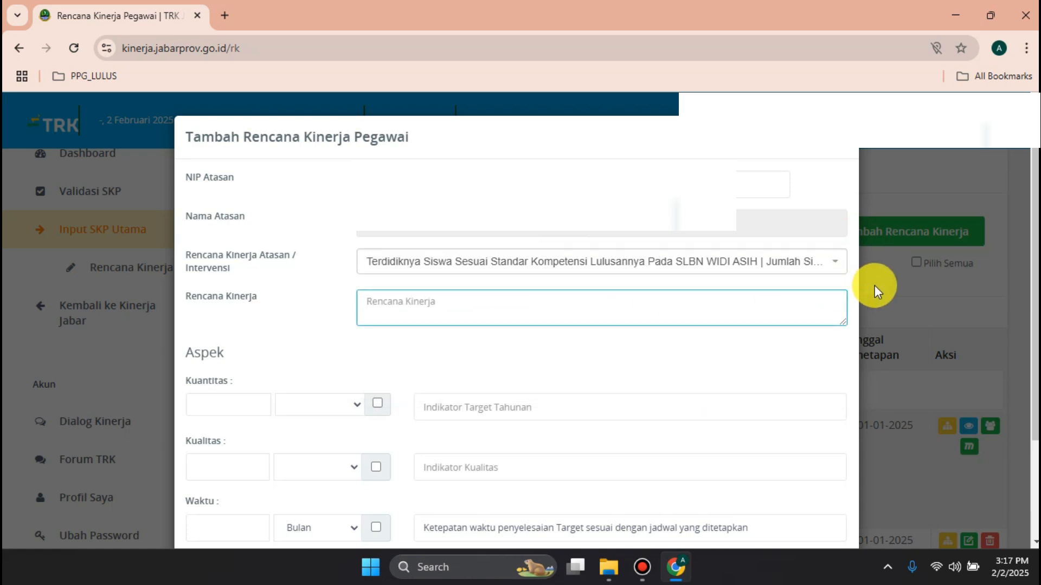
type("T")
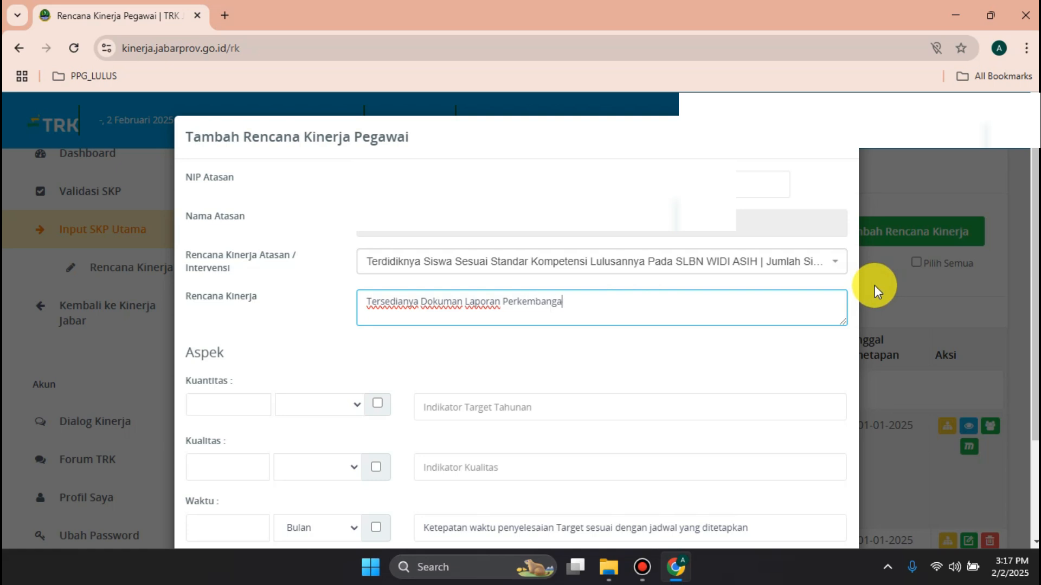
type("n Siswa kelas SDLB 2 Q")
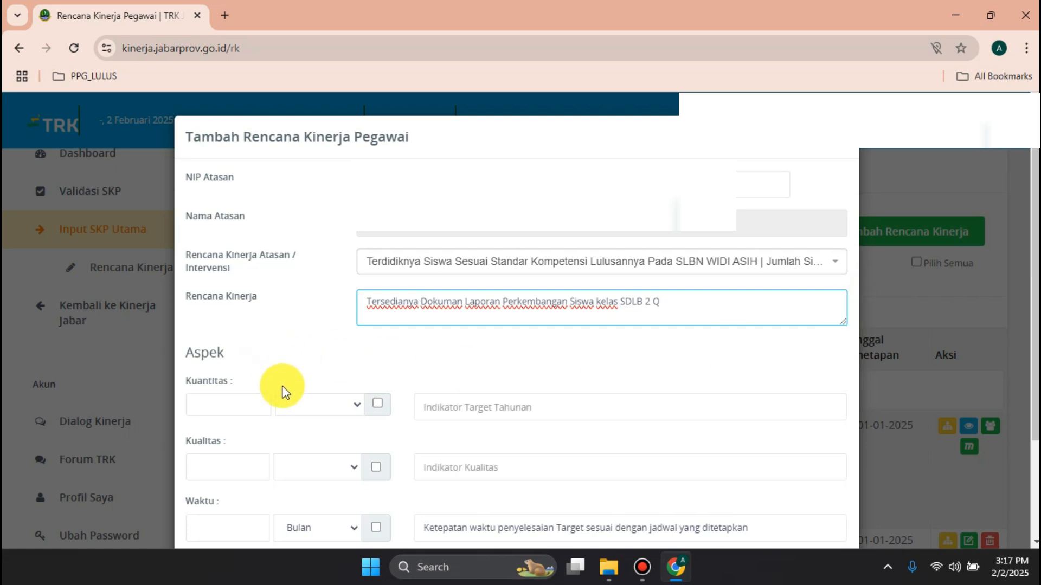
- Set Kuantitas to 4 Dokumen and copy "Dokuman Laporan Perkembangan Siswa kelas SDLB 2 Q" from the Rencana Kinerja into its indicator
left_click(254, 411)
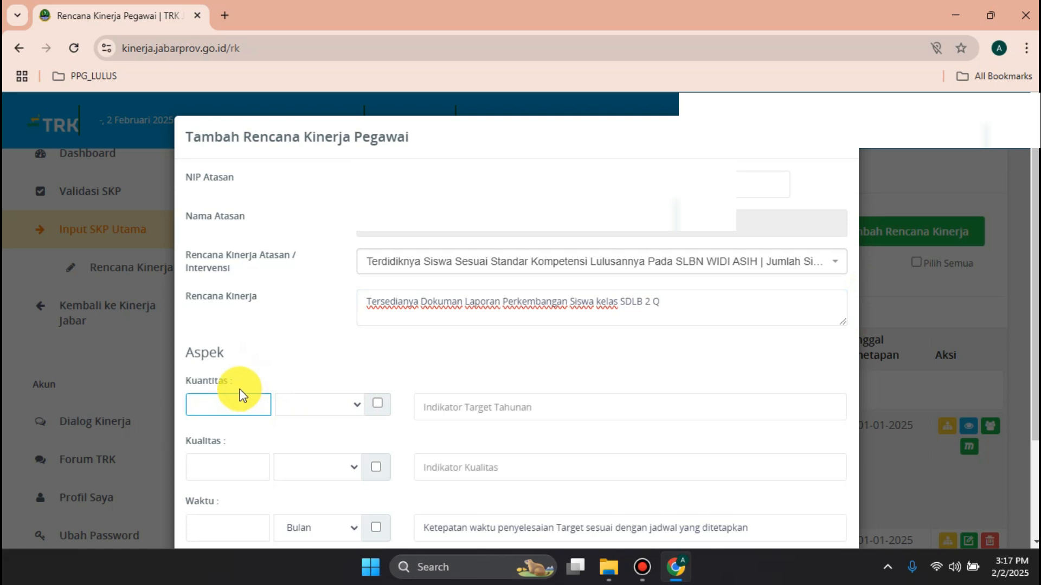
left_click(303, 410)
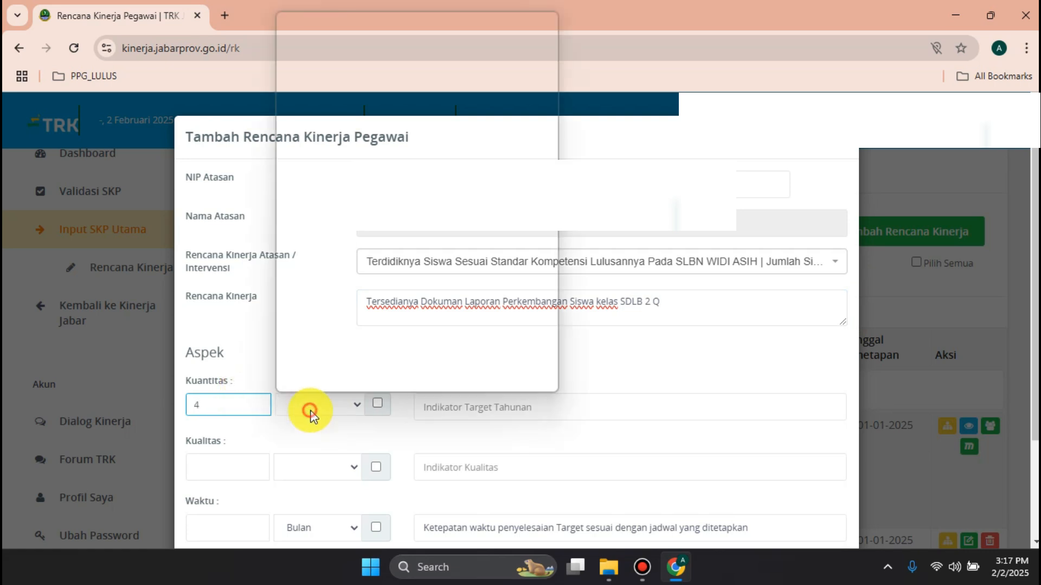
left_click(328, 39)
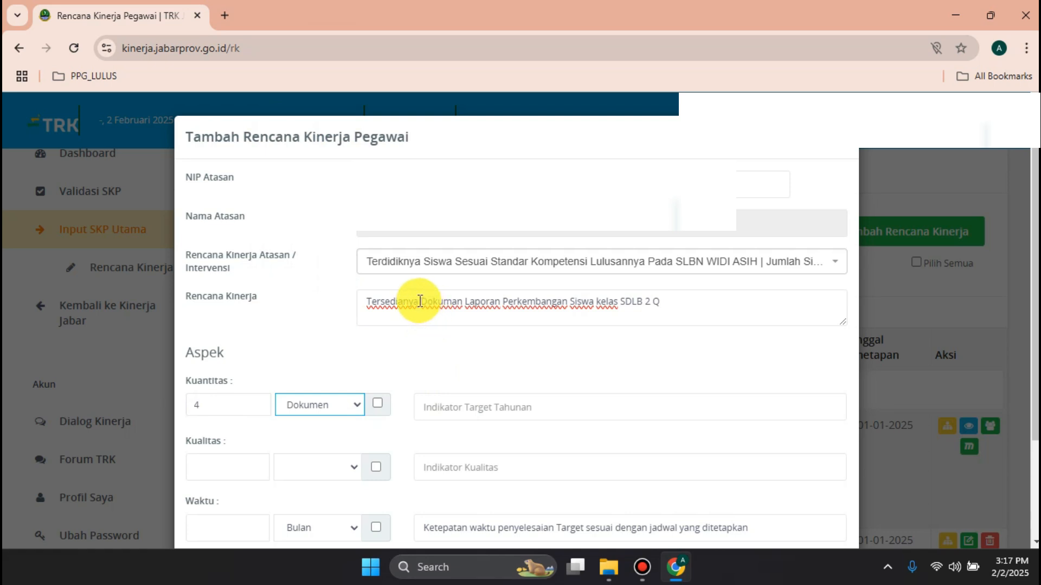
left_click_drag(415, 298, 771, 293)
key("ctrl+c")
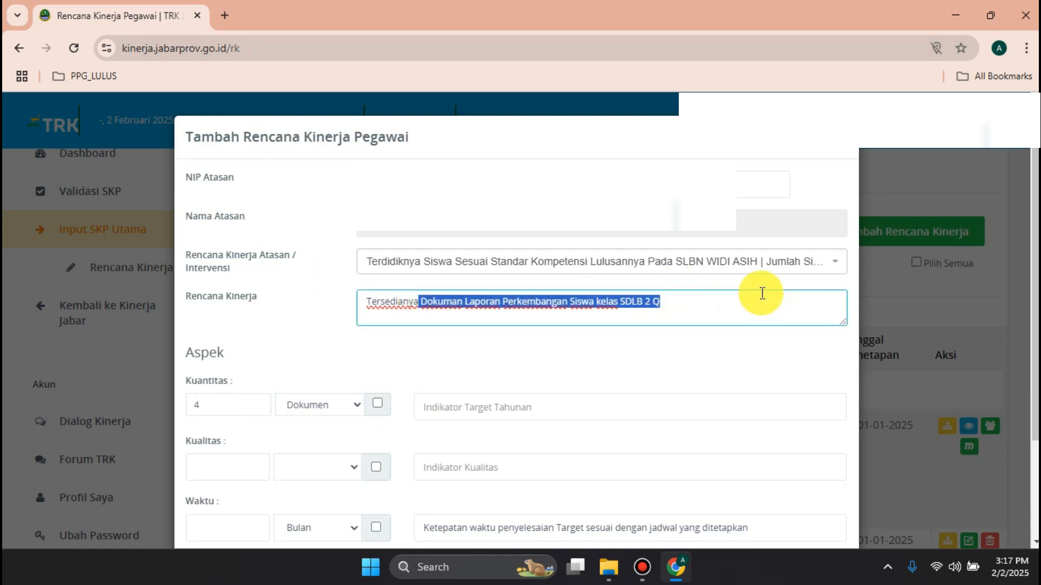
left_click(441, 401)
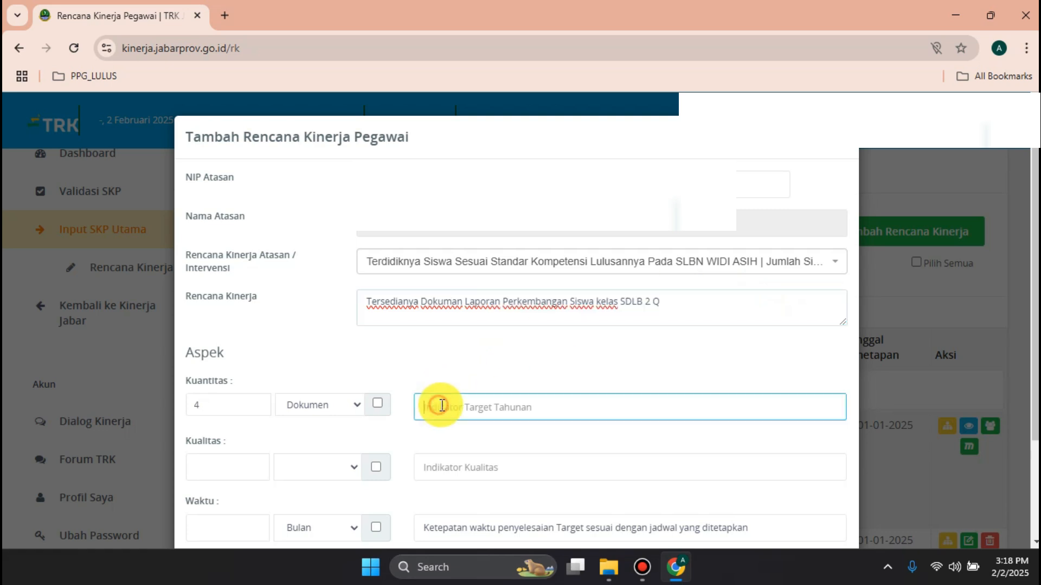
key("ctrl+v")
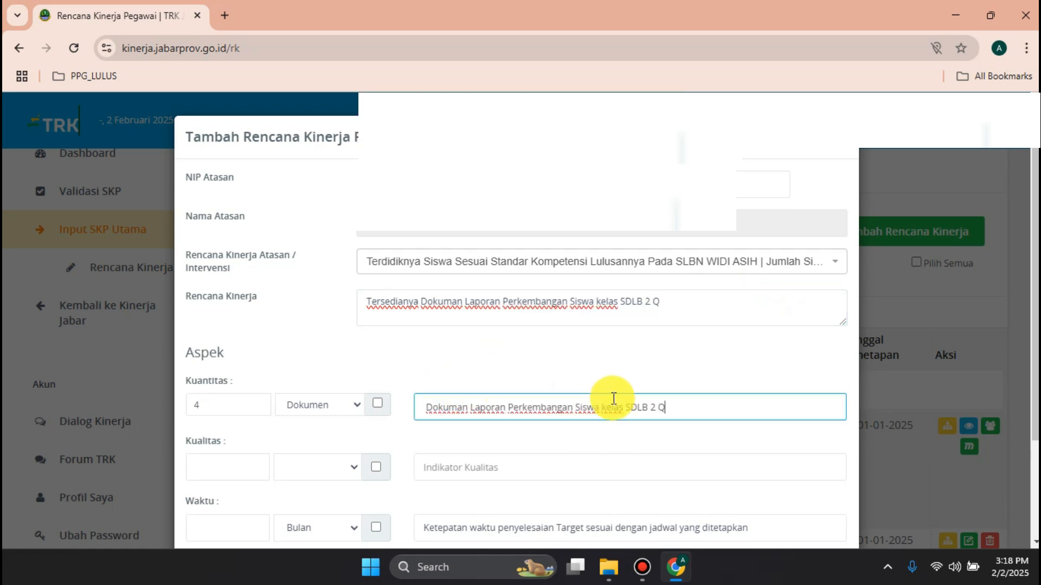
- Set Kualitas to 100 % with the indicator "Prosentase kegiatan" and set Waktu to 2 Bulan
scroll(418, 349, "down", 2)
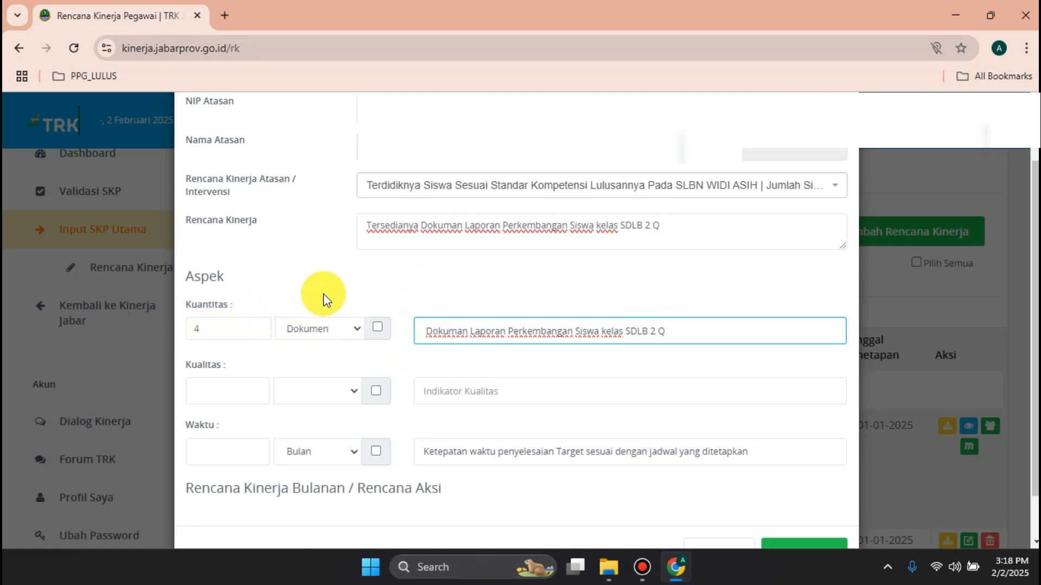
left_click(214, 388)
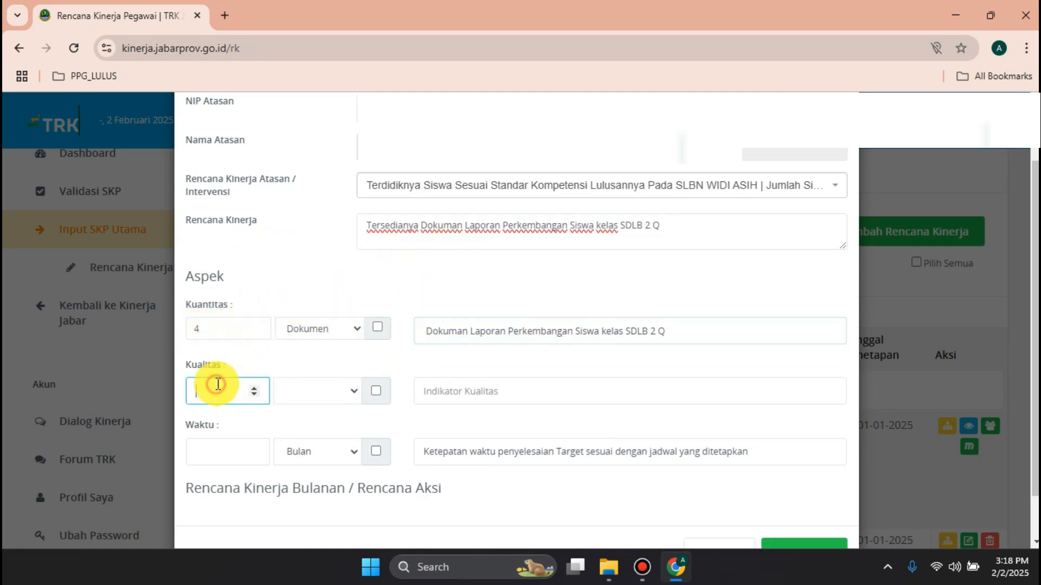
type("1")
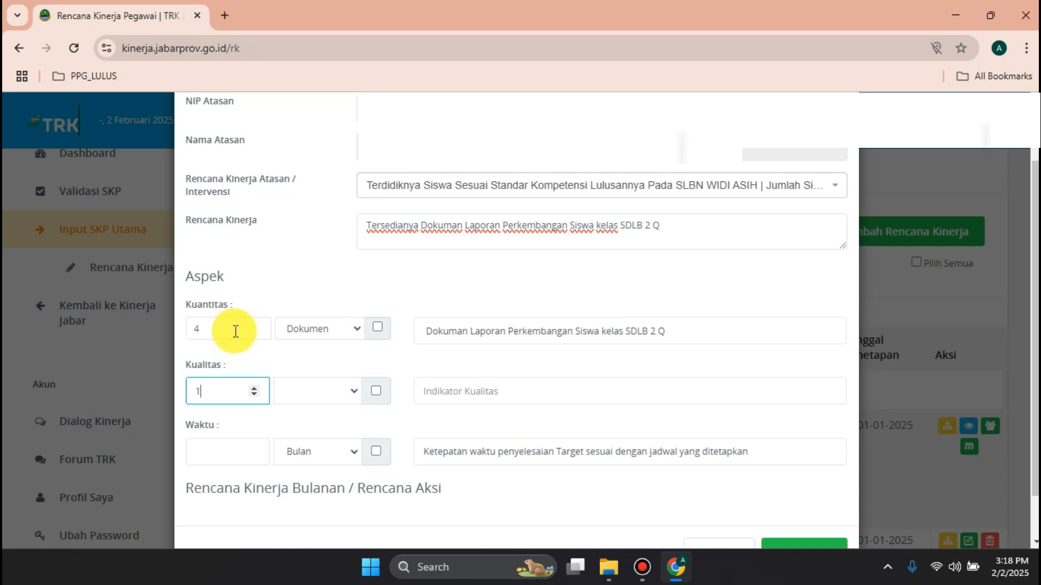
type("00")
left_click(330, 391)
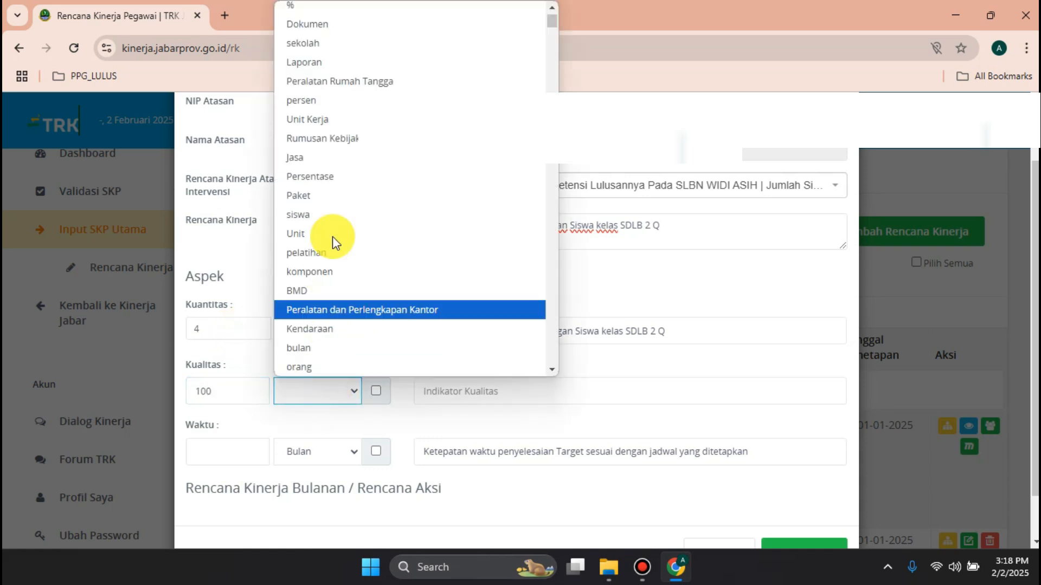
left_click(320, 8)
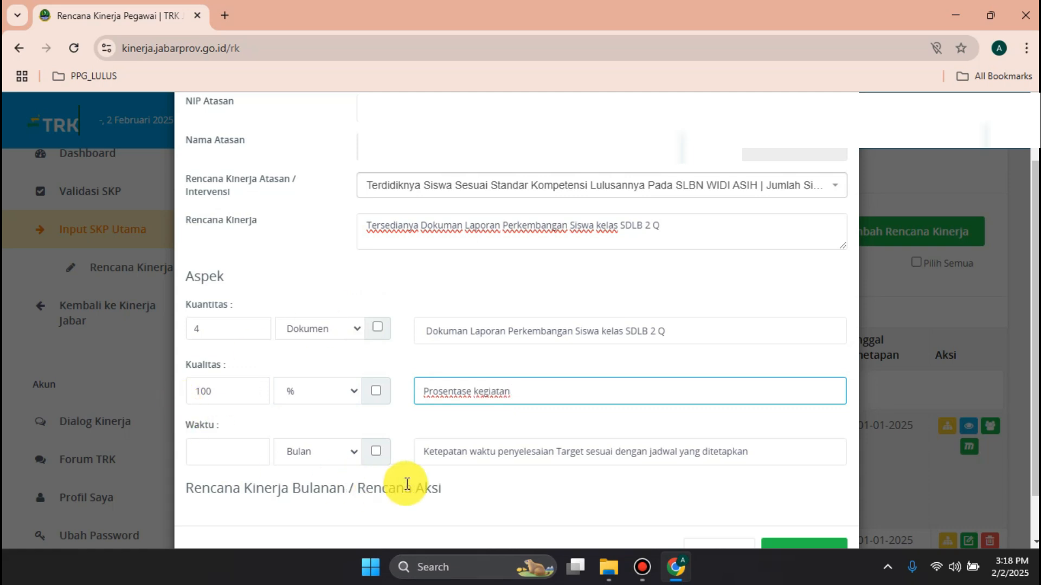
left_click(232, 453)
type("2")
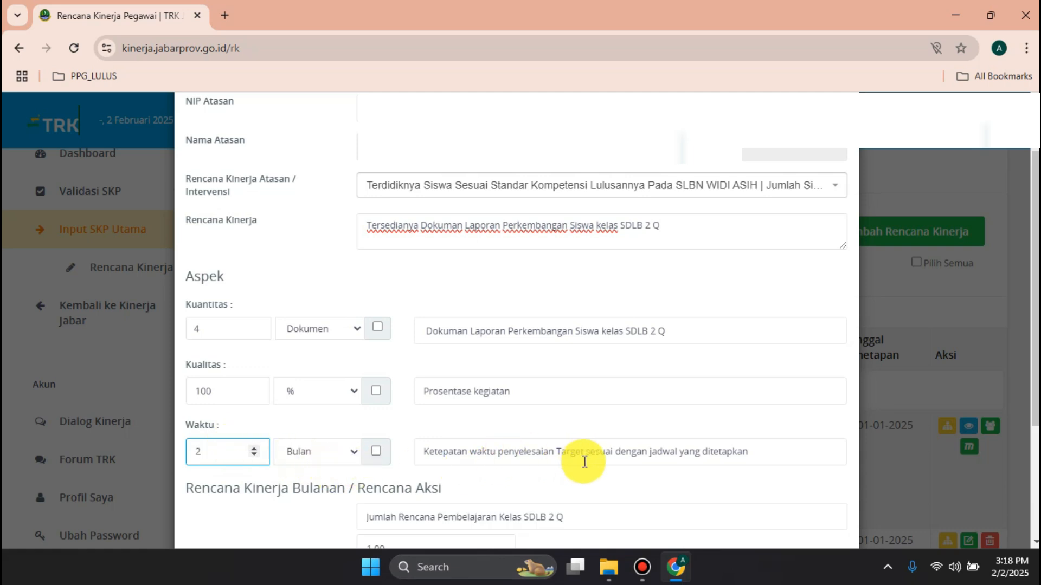
- Set the months of the two Rencana Kinerja Bulanan entries to Juni and Desember
scroll(581, 461, "down", 3)
left_click(307, 371)
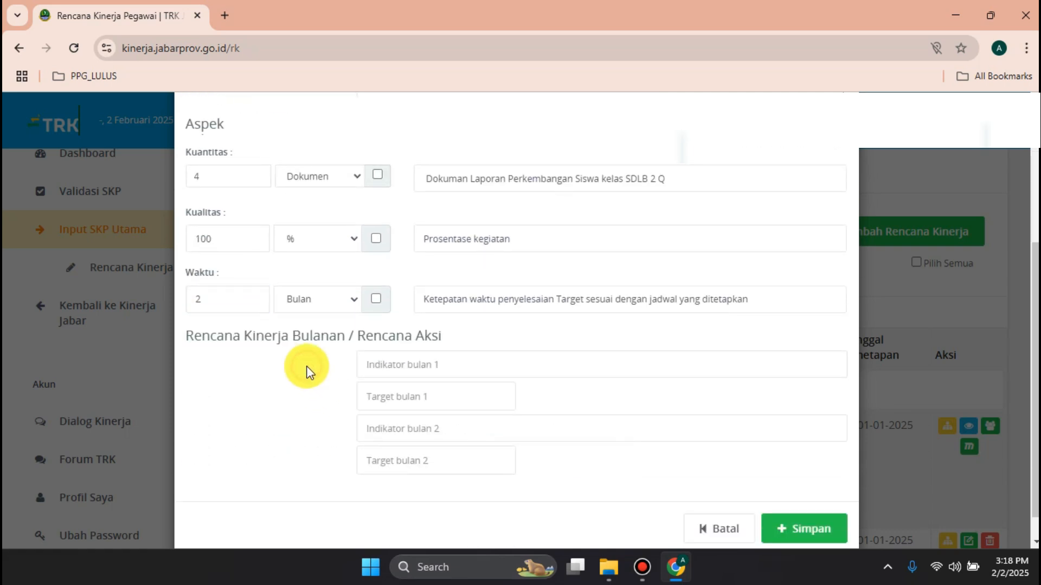
left_click(413, 355)
left_click(309, 379)
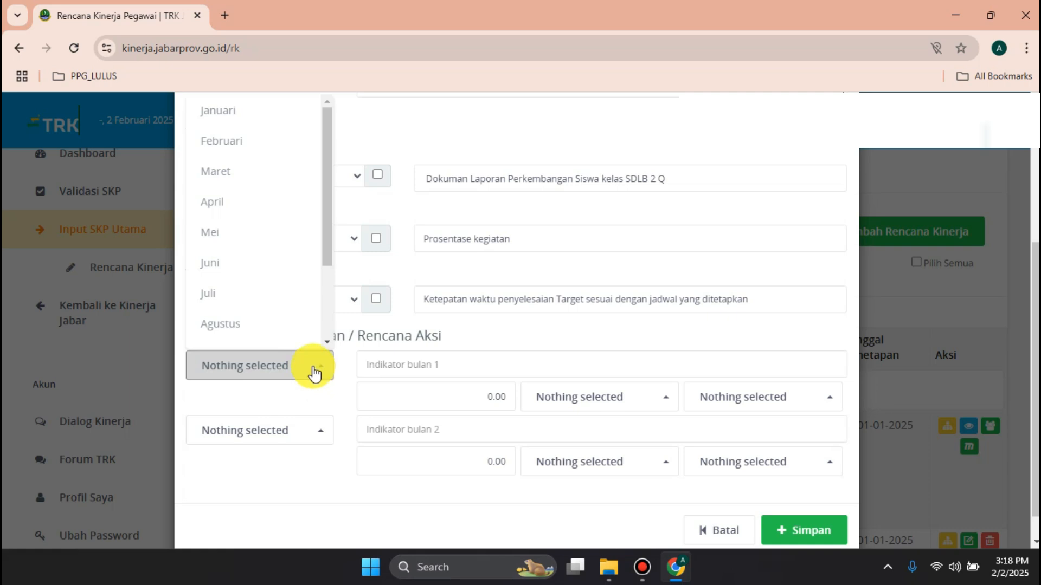
left_click(238, 264)
left_click(311, 428)
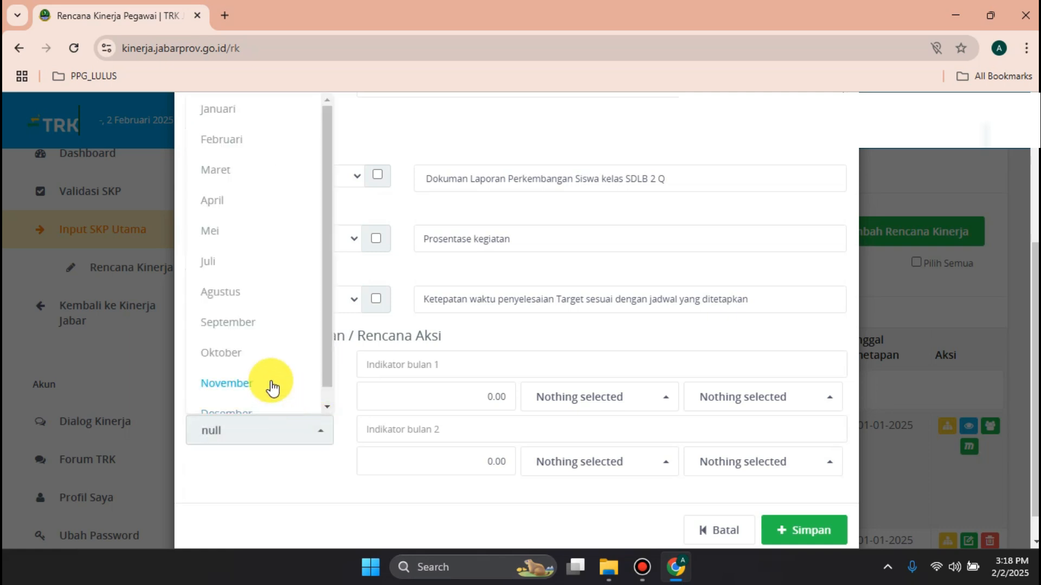
left_click(242, 399)
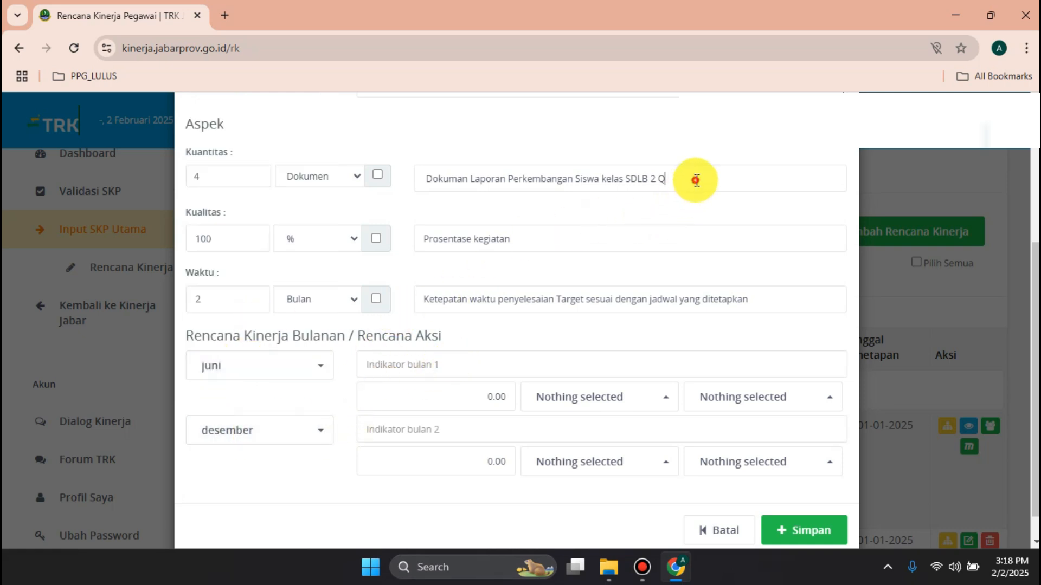
- Copy the Kuantitas indicator "Dokuman Laporan Perkembangan Siswa kelas SDLB 2 Q" into the Juni and Desember indicators and set each monthly target to 2
left_click_drag(692, 178, 343, 166)
key("ctrl+c")
left_click(470, 355)
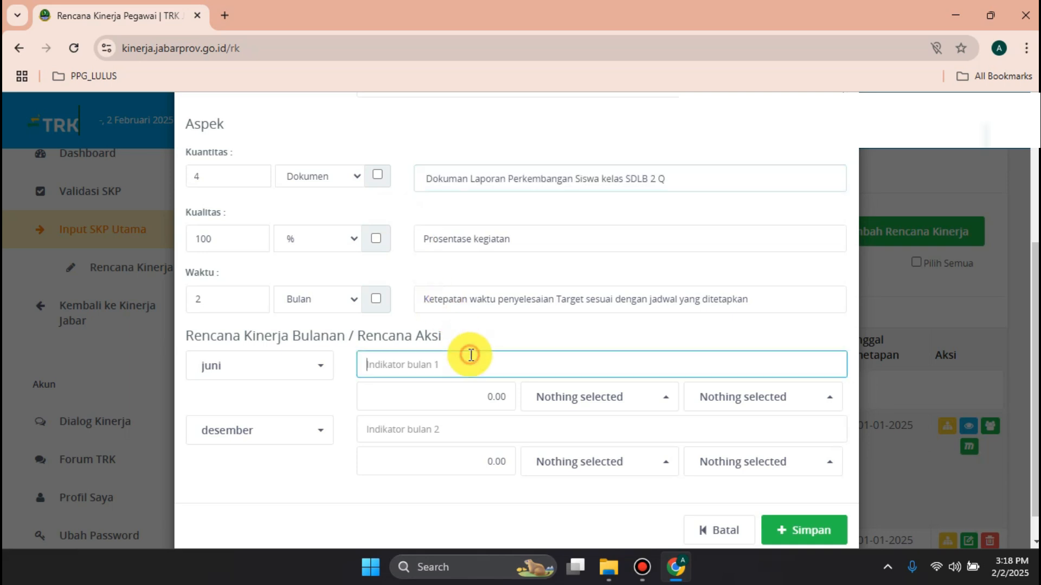
key("ctrl+v")
left_click(449, 404)
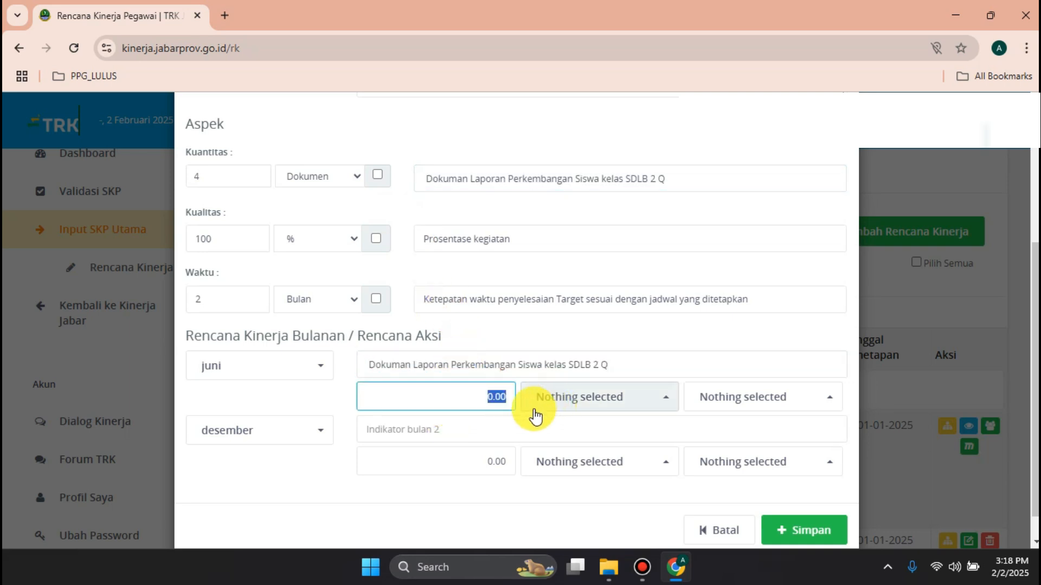
type("2")
left_click(475, 459)
type("2")
left_click(523, 423)
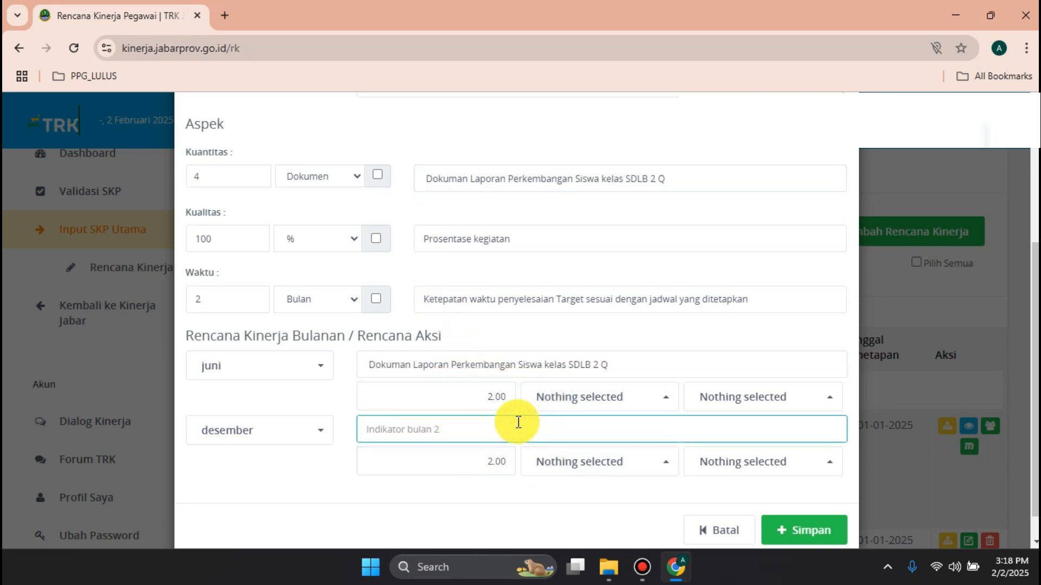
key("ctrl+v")
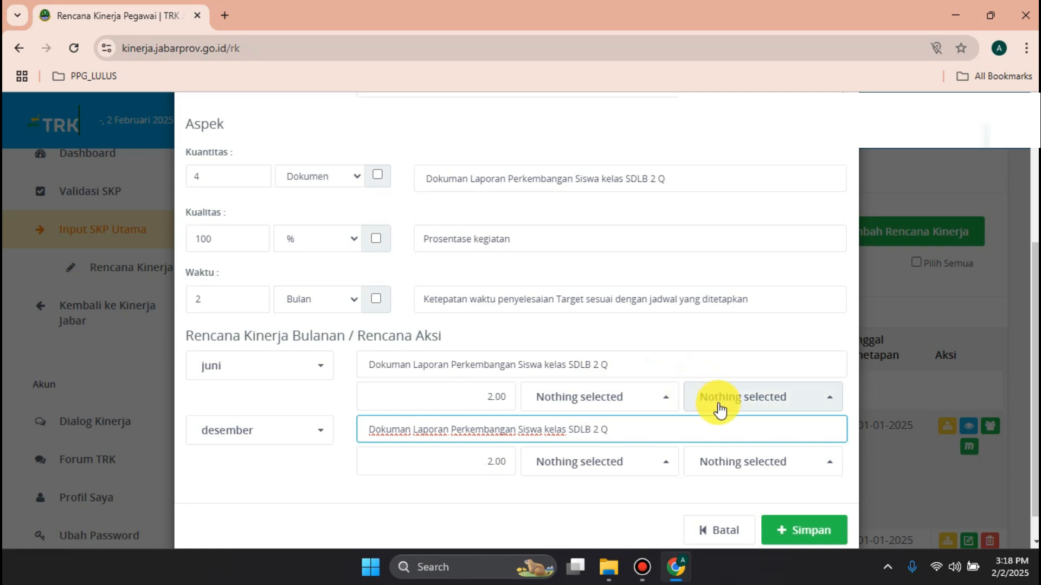
- Set the unit to Dokumen and the percentage to 100% for both the Juni and Desember targets
left_click(599, 399)
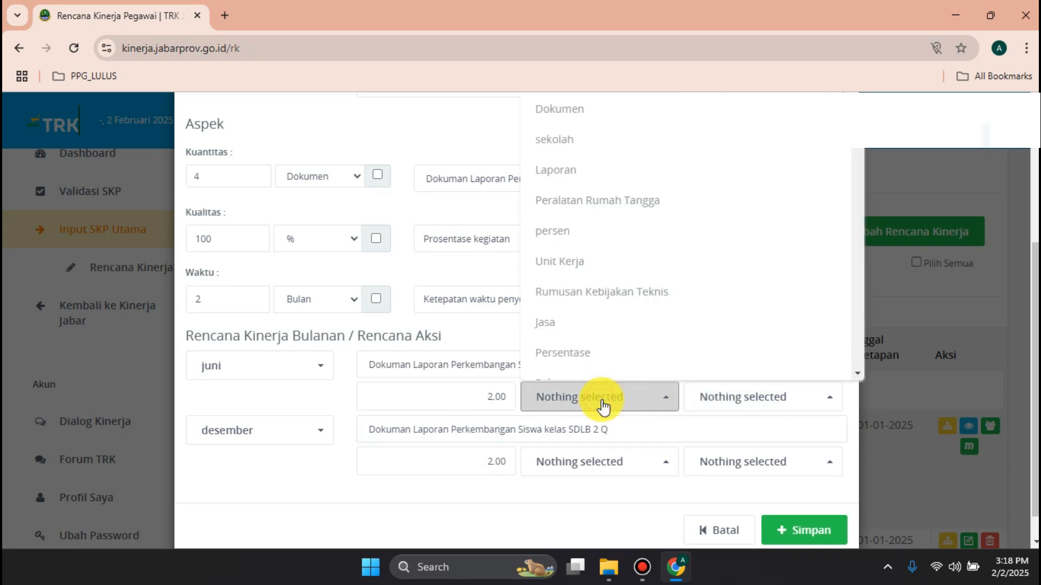
left_click(564, 112)
left_click(599, 466)
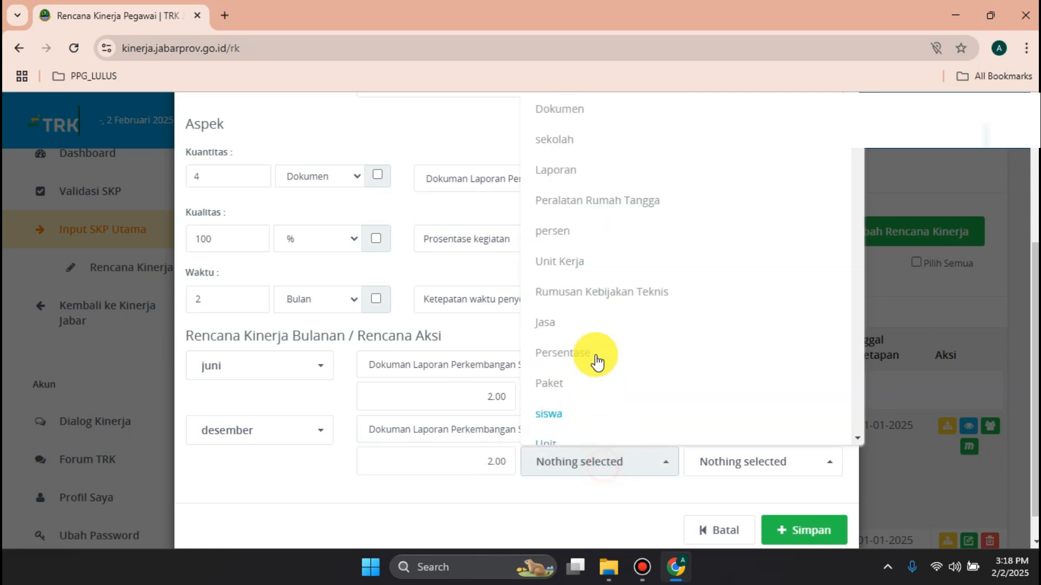
left_click(560, 109)
left_click(762, 399)
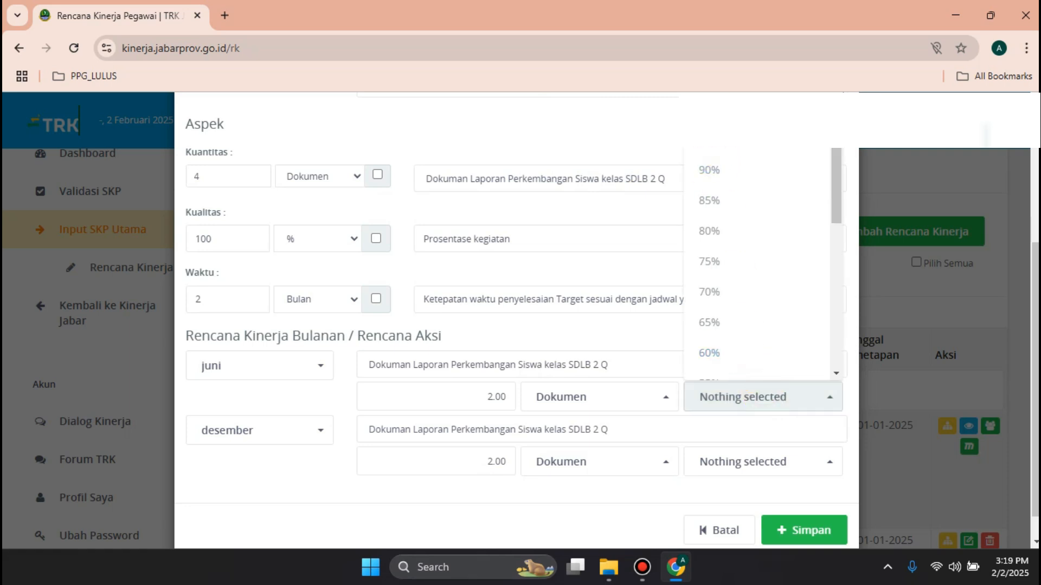
left_click(714, 110)
left_click(764, 455)
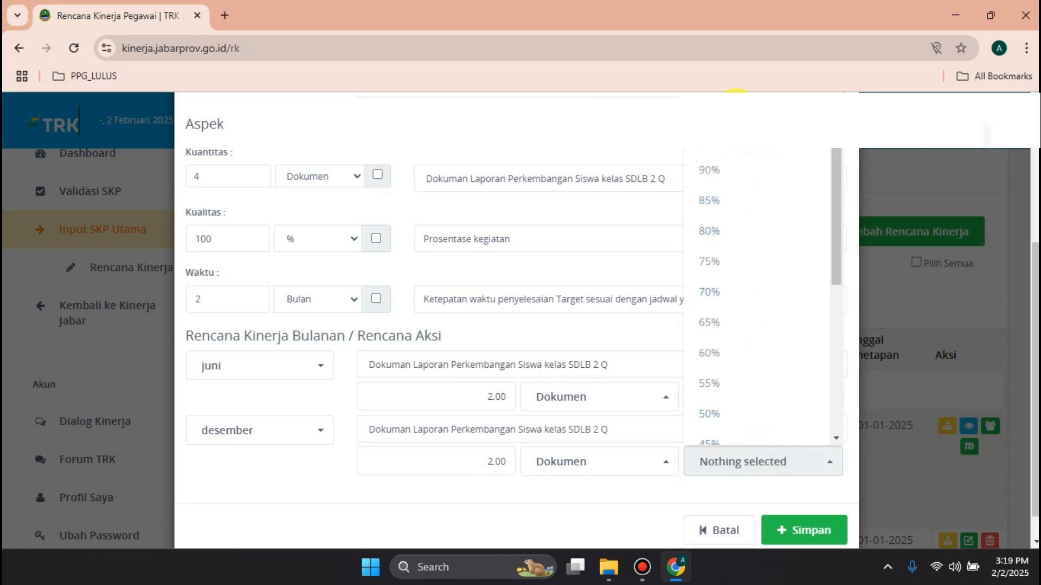
left_click(758, 110)
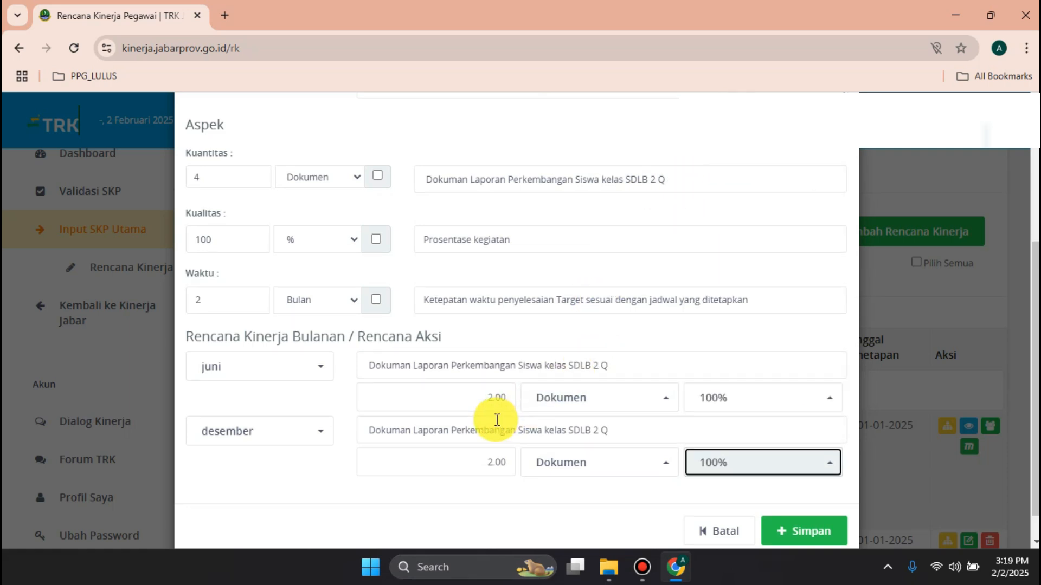
- Save the completed performance plan for the SDLB 2 Q student development reports
scroll(495, 418, "up", 2)
scroll(351, 341, "down", 2)
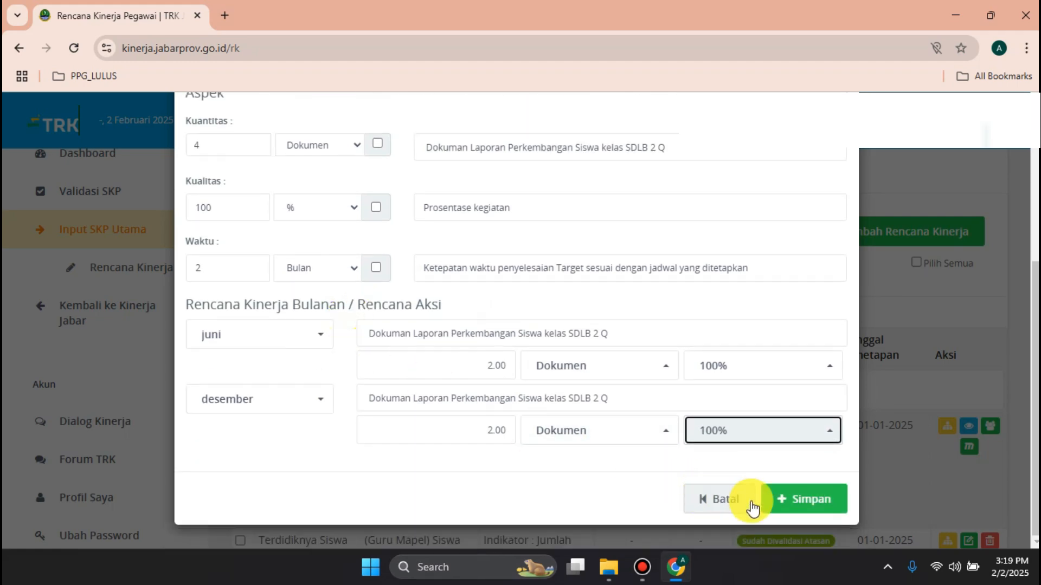
left_click(797, 508)
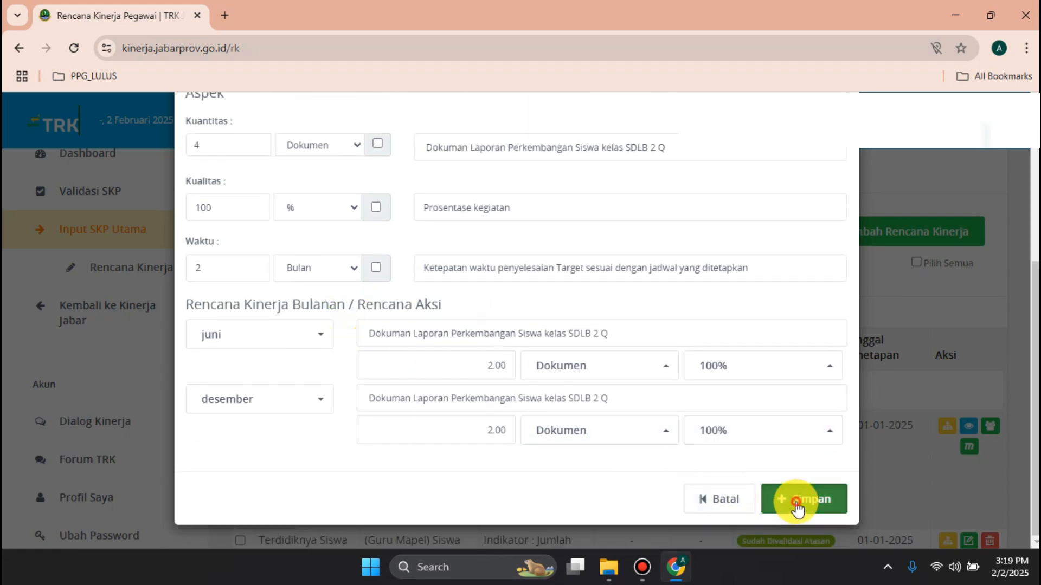
left_click(584, 147)
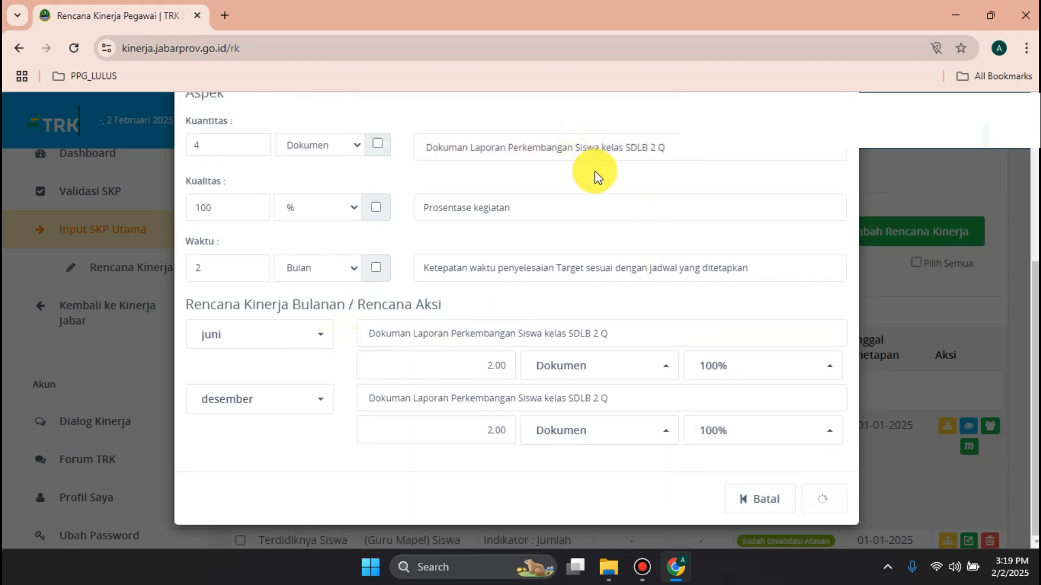
- Review the Rencana Kinerja Pegawai list, comparing the added plans with the subject-teacher plans, their aspects, status and available actions
scroll(755, 385, "down", 3)
scroll(755, 388, "down", 12)
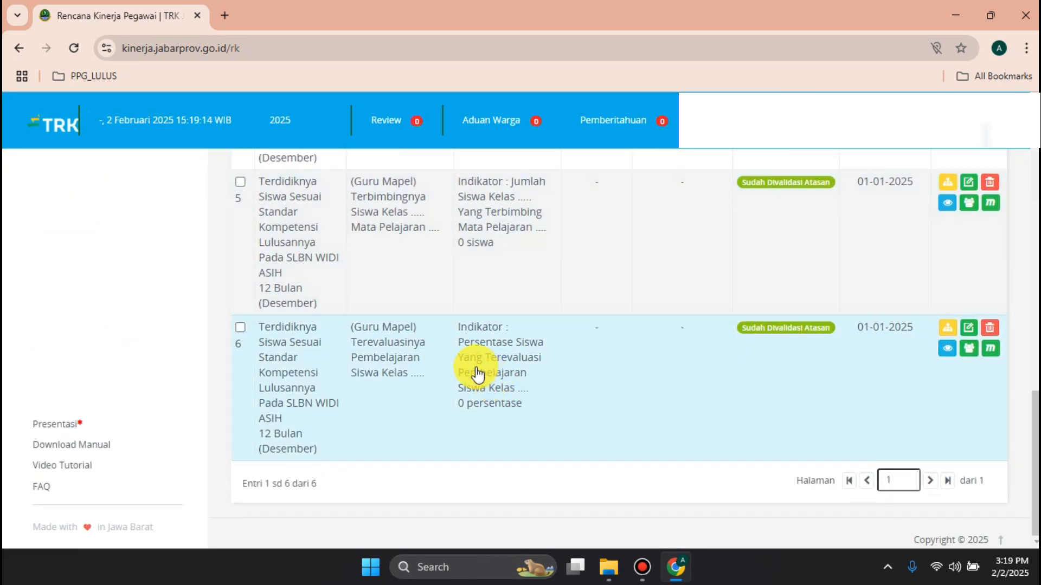
scroll(476, 367, "up", 10)
scroll(606, 406, "up", 2)
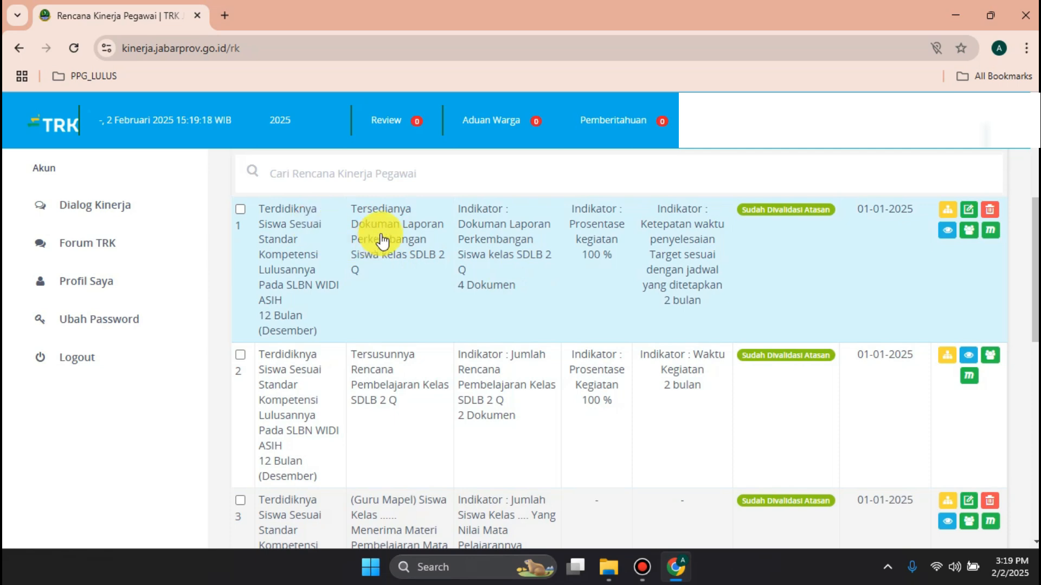
scroll(677, 306, "up", 3)
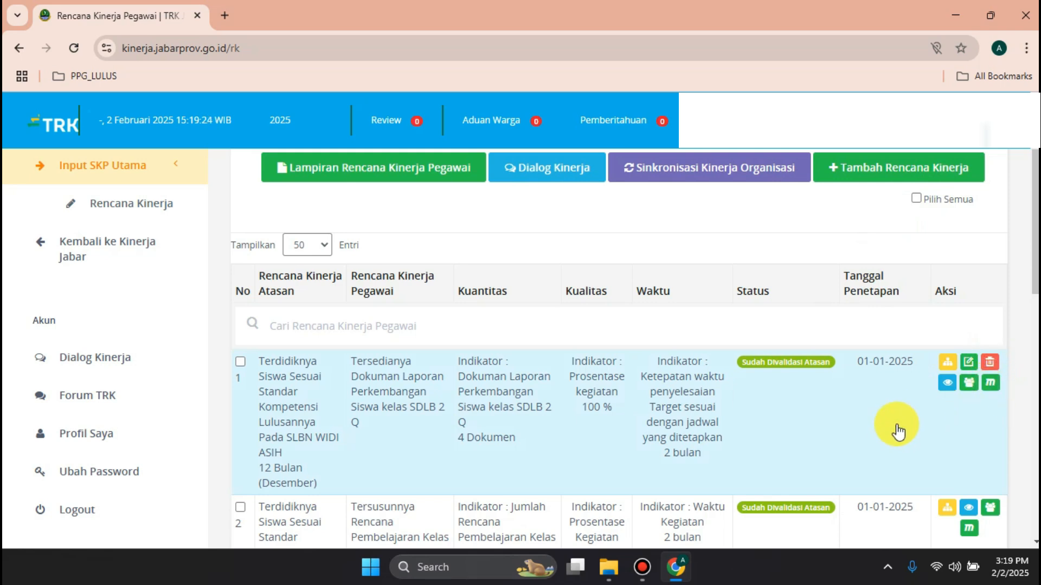
scroll(898, 431, "down", 4)
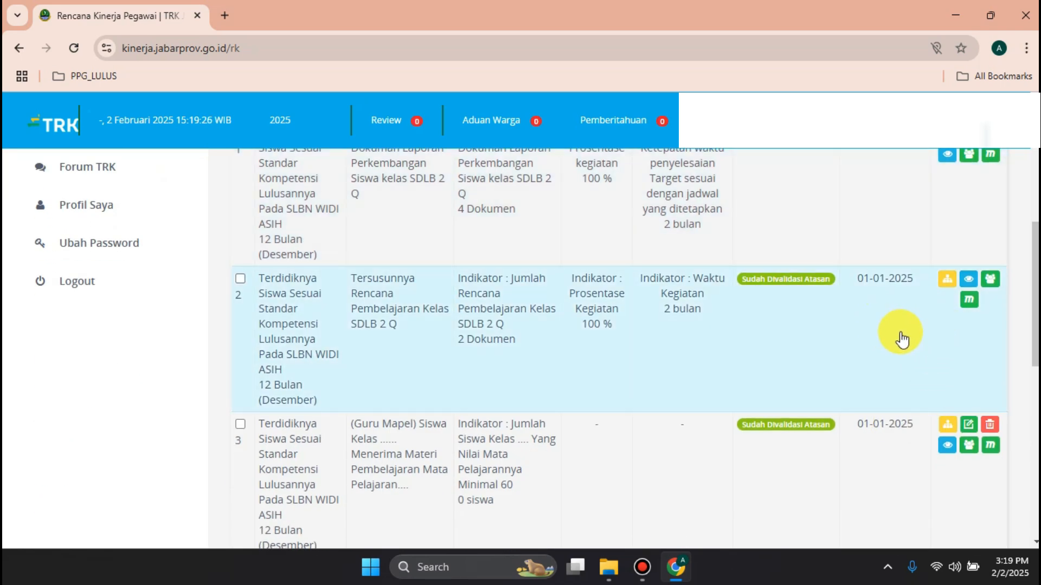
scroll(902, 339, "up", 3)
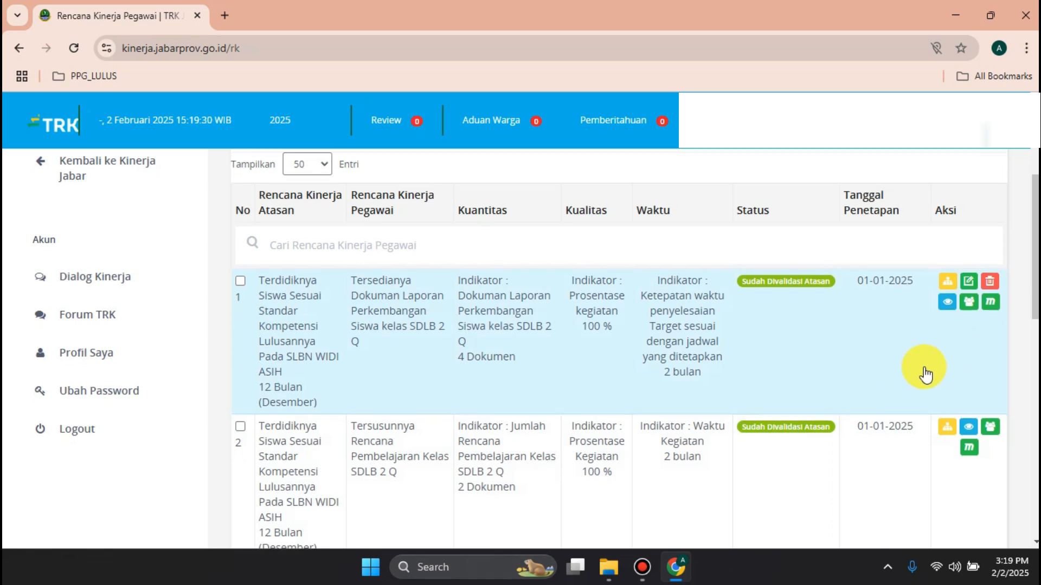
scroll(922, 374, "down", 4)
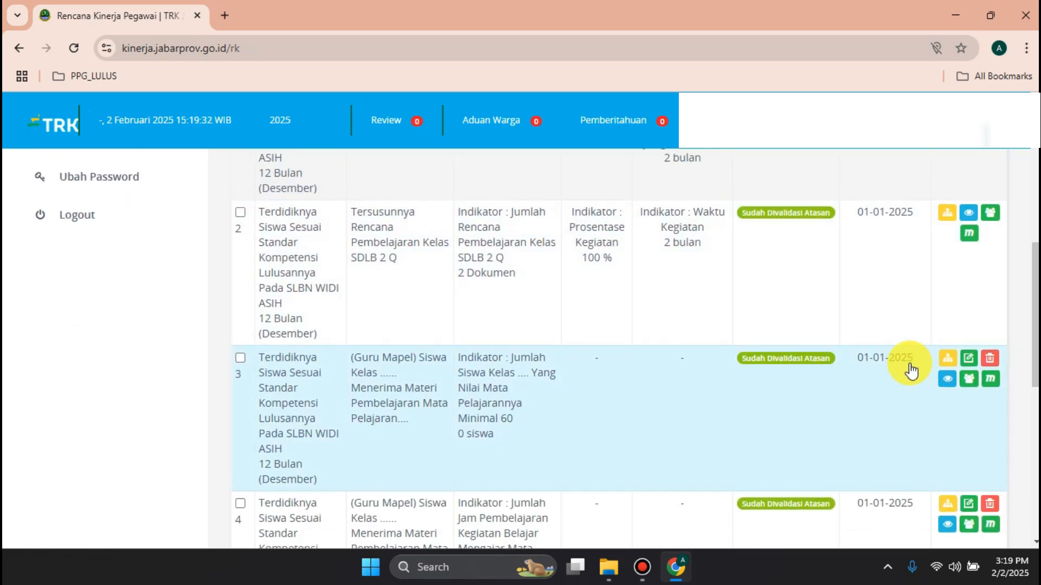
scroll(910, 371, "up", 2)
scroll(813, 390, "up", 5)
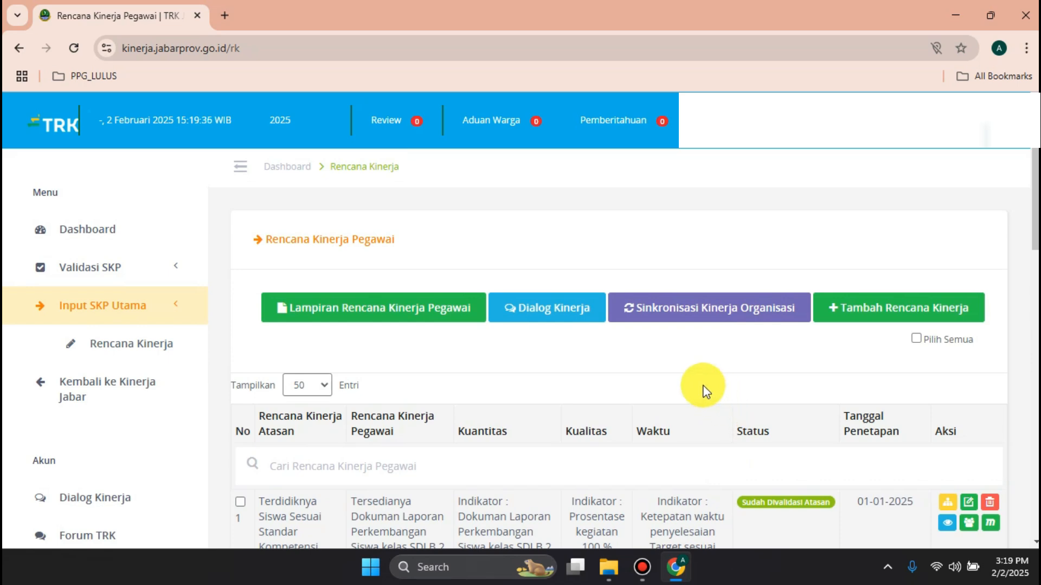
scroll(703, 392, "down", 10)
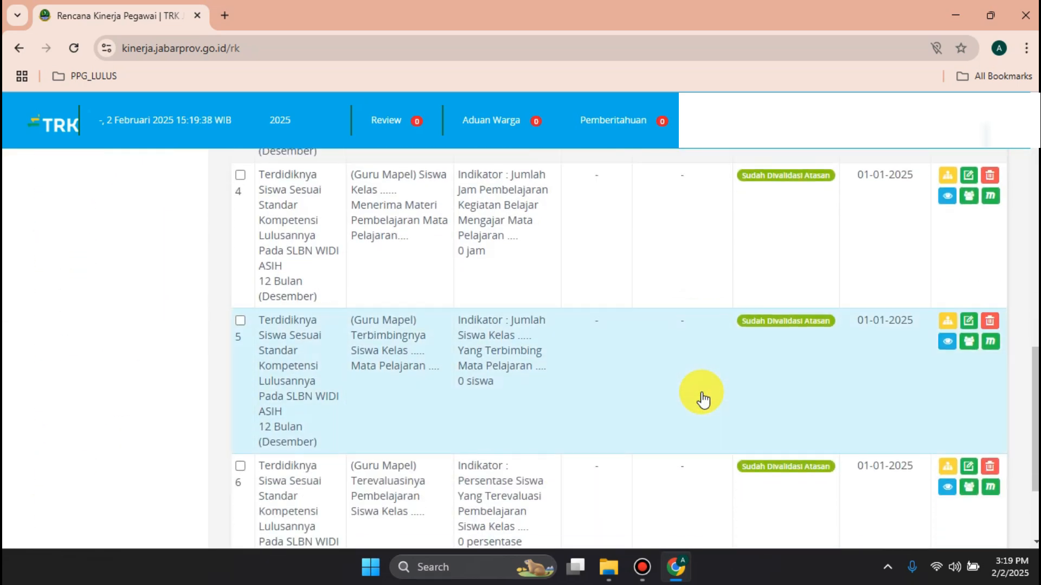
scroll(704, 398, "down", 3)
scroll(704, 398, "up", 10)
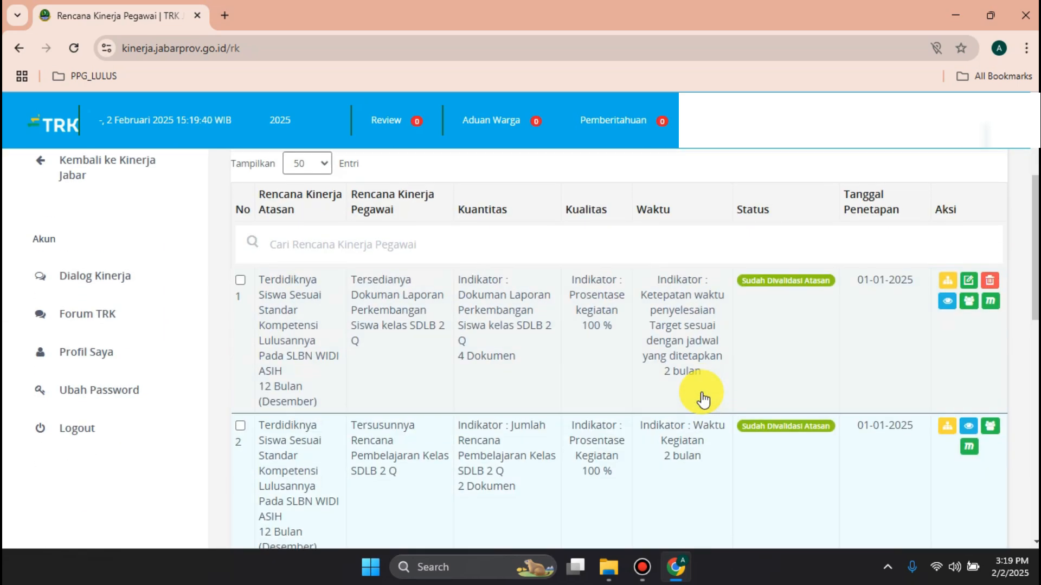
scroll(703, 400, "up", 2)
scroll(699, 399, "up", 3)
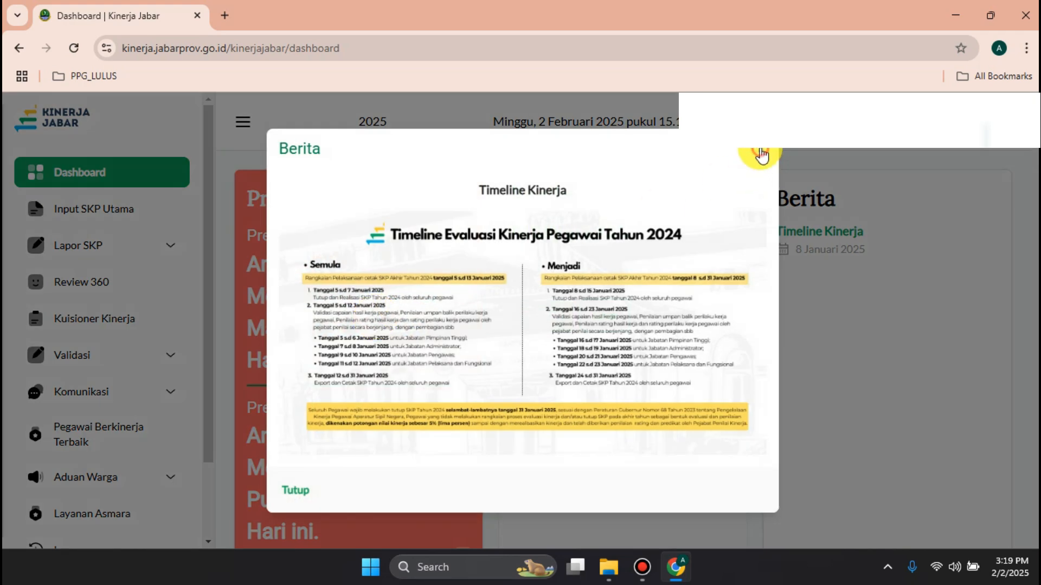
- Close the Timeline Kinerja news notice on the Kinerja Jabar dashboard and open the IKI & Target Kinerja report
left_click(761, 155)
left_click(154, 244)
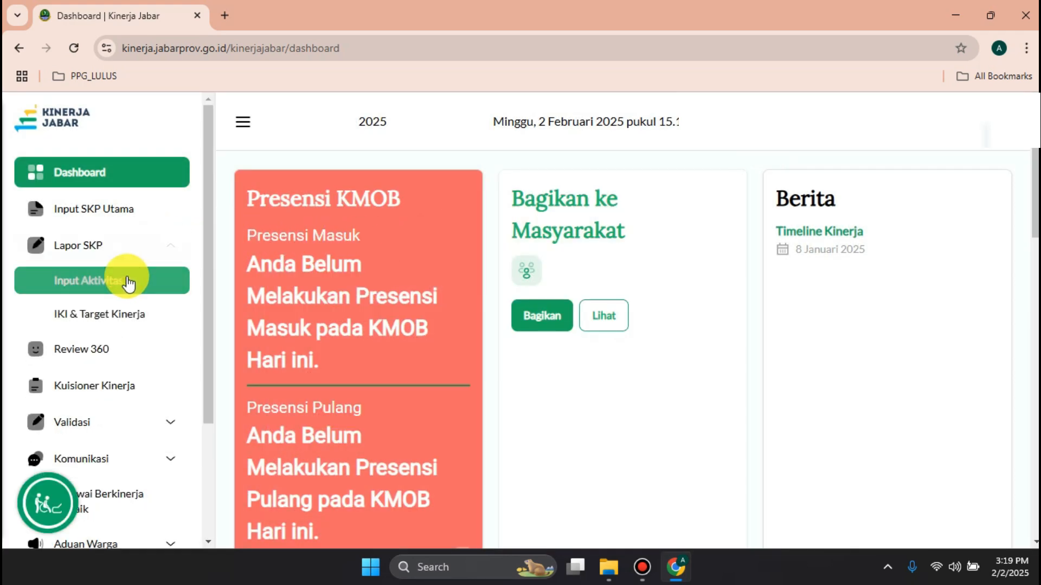
left_click(110, 320)
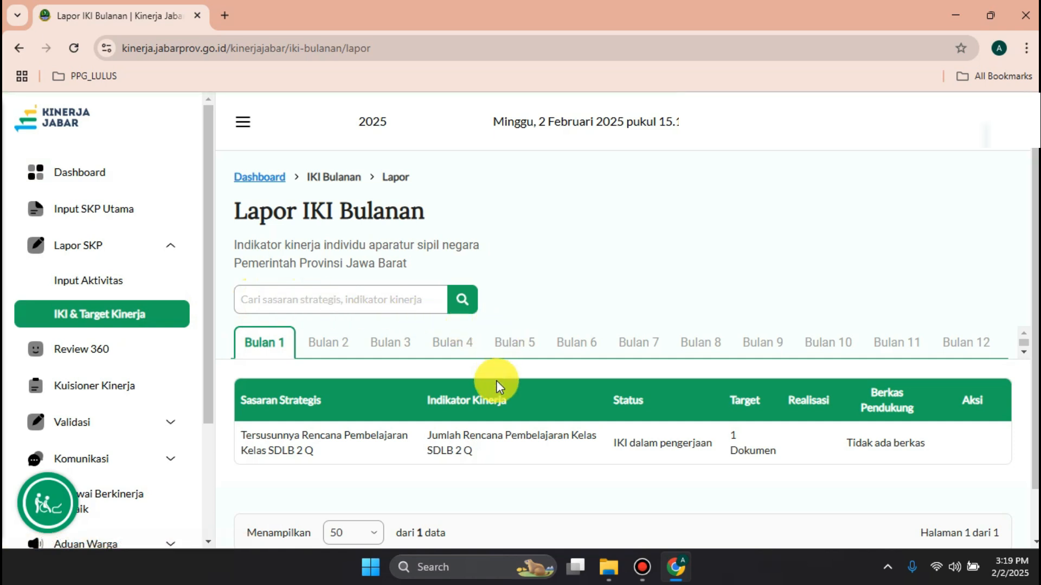
- Check the monthly IKI targets listed for months 1, 2, 6, 7 and 12
scroll(499, 383, "down", 1)
left_click(333, 293)
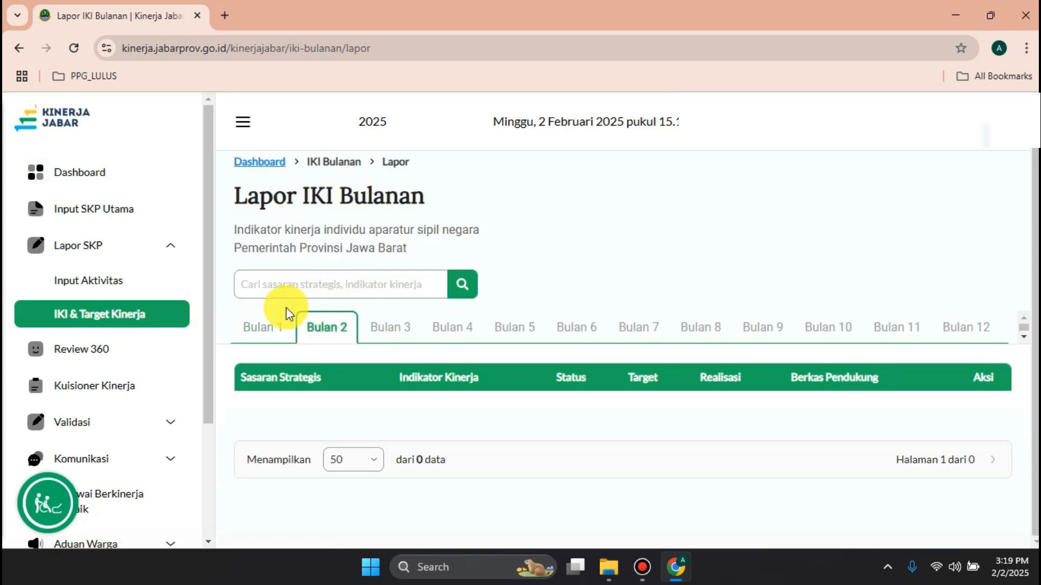
left_click(271, 325)
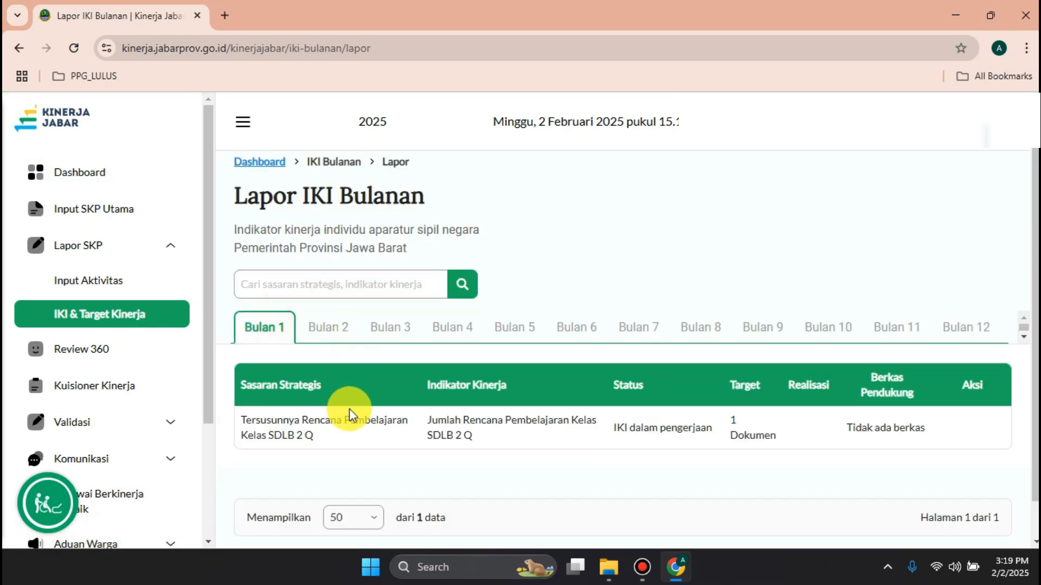
left_click(575, 330)
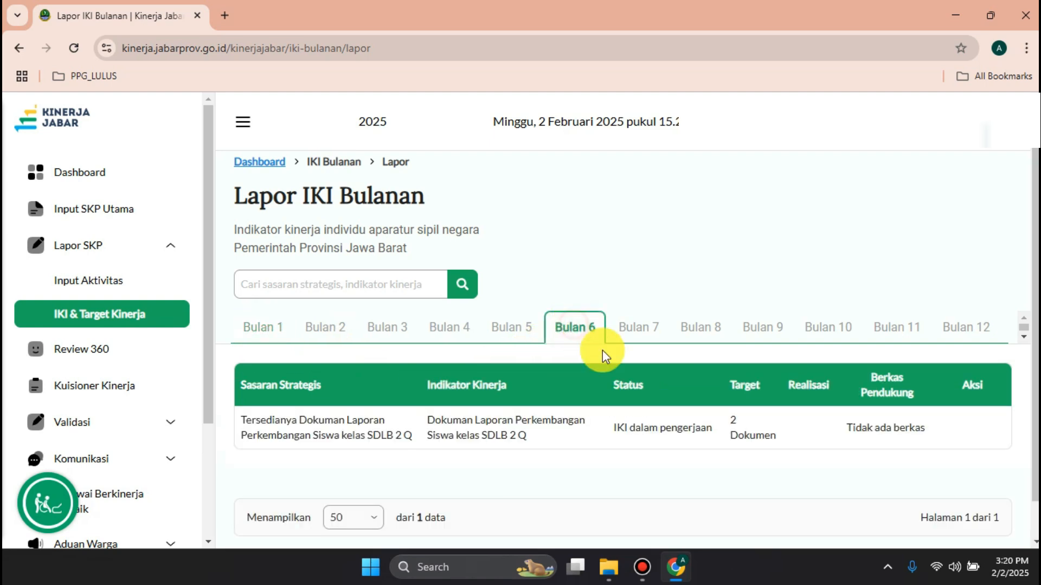
left_click(655, 333)
left_click(984, 328)
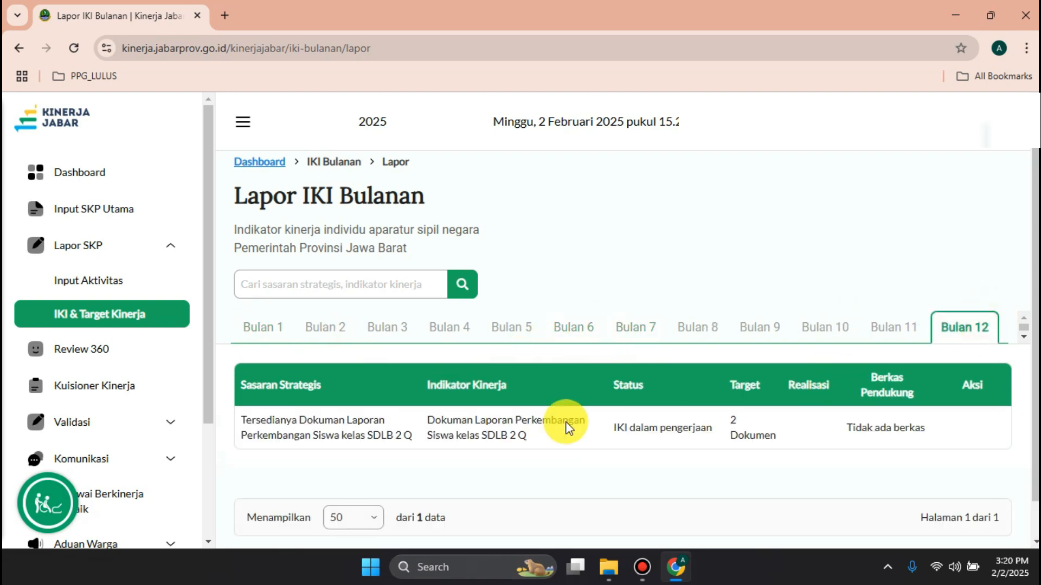
- Recheck the IKI report for months 1 to 3 and examine month 1's indicator, status, target and supporting-file entry
left_click(278, 335)
left_click(305, 328)
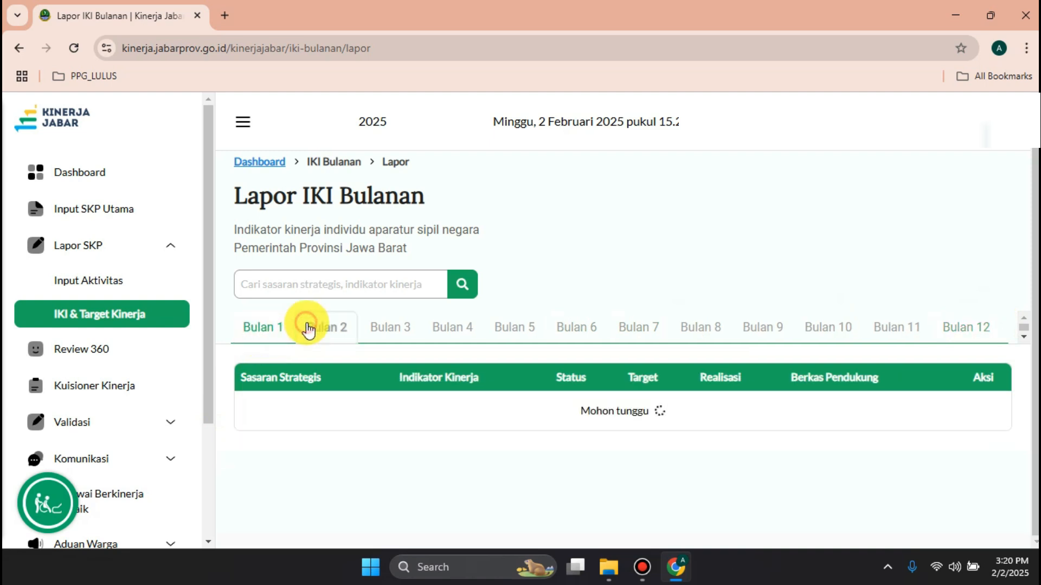
left_click(368, 328)
left_click(263, 331)
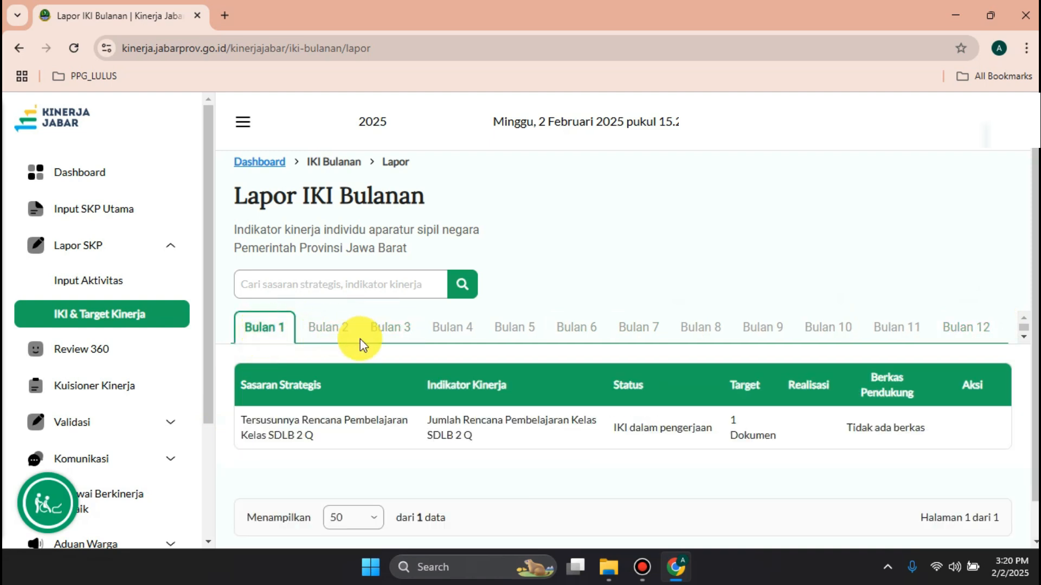
scroll(427, 347, "down", 1)
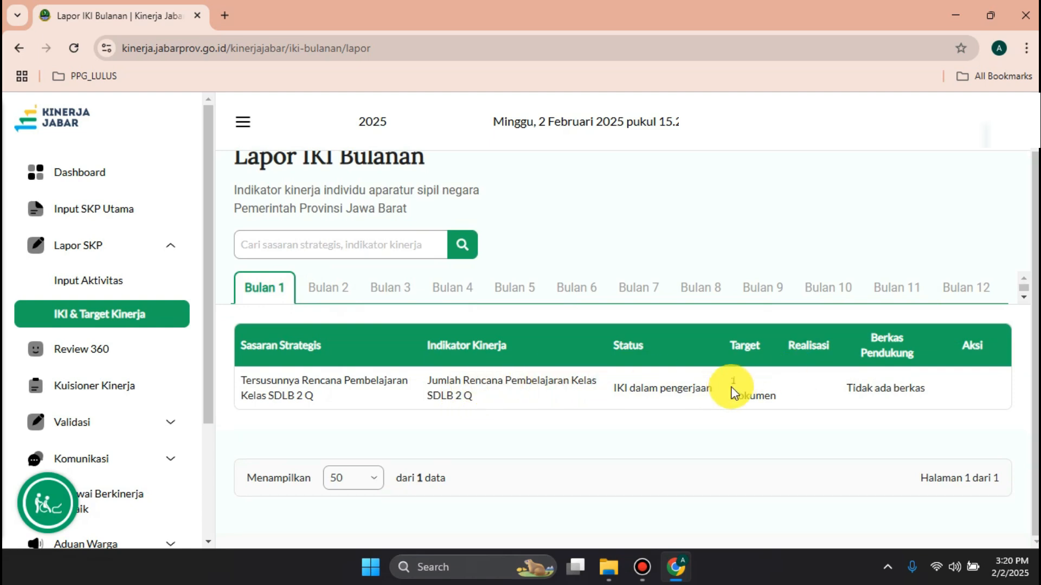
scroll(637, 387, "up", 1)
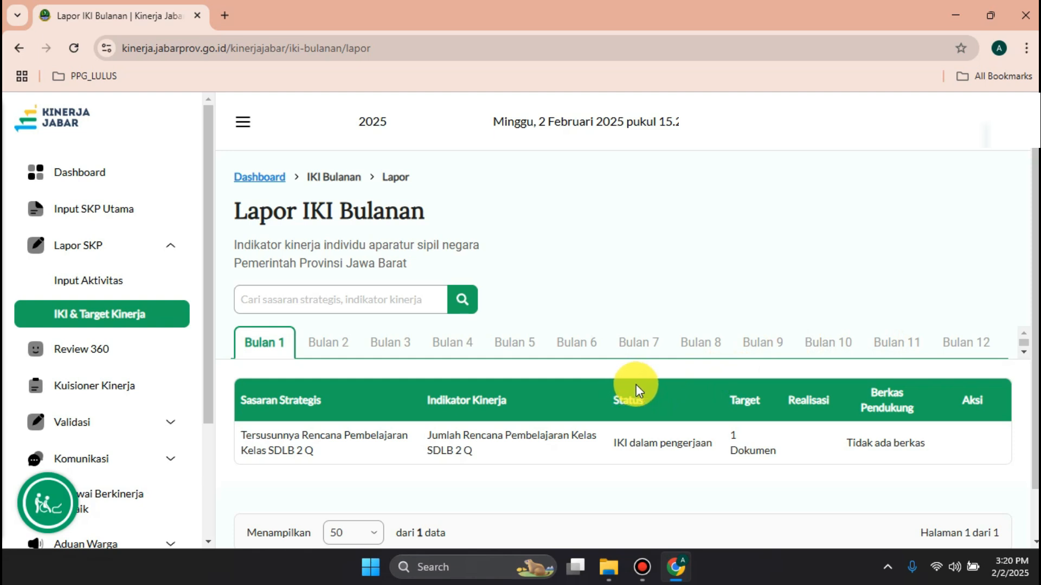
scroll(636, 387, "down", 1)
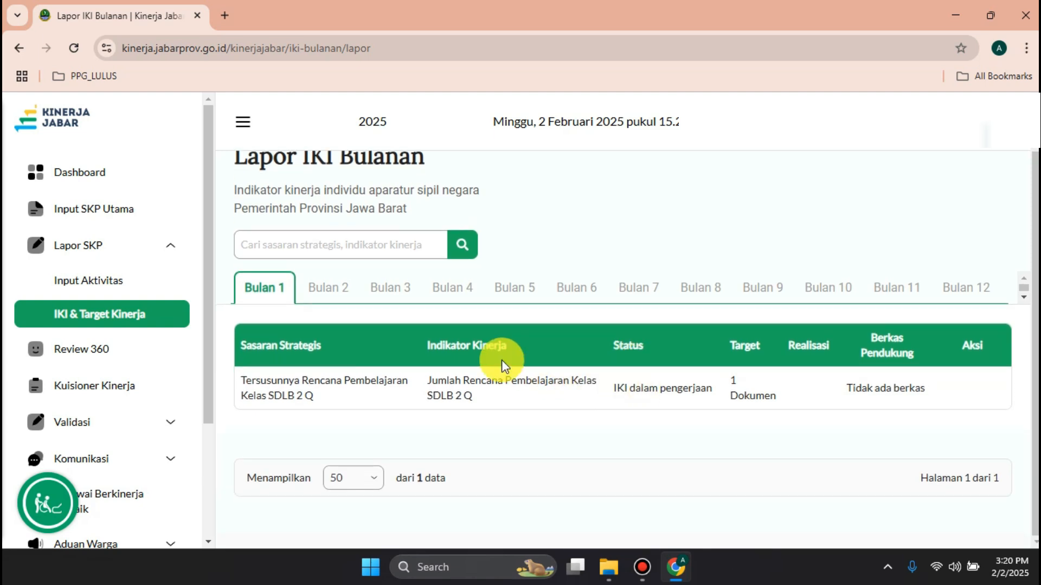